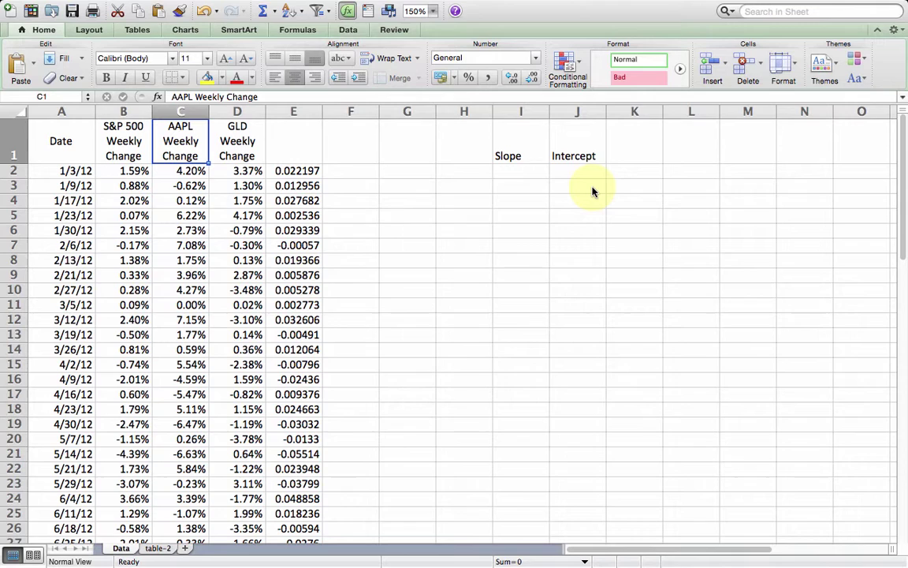
- Select the S&P 500 weekly changes B2:B53 together with the GLD changes in column D
{"action": "key", "text": "Left"}
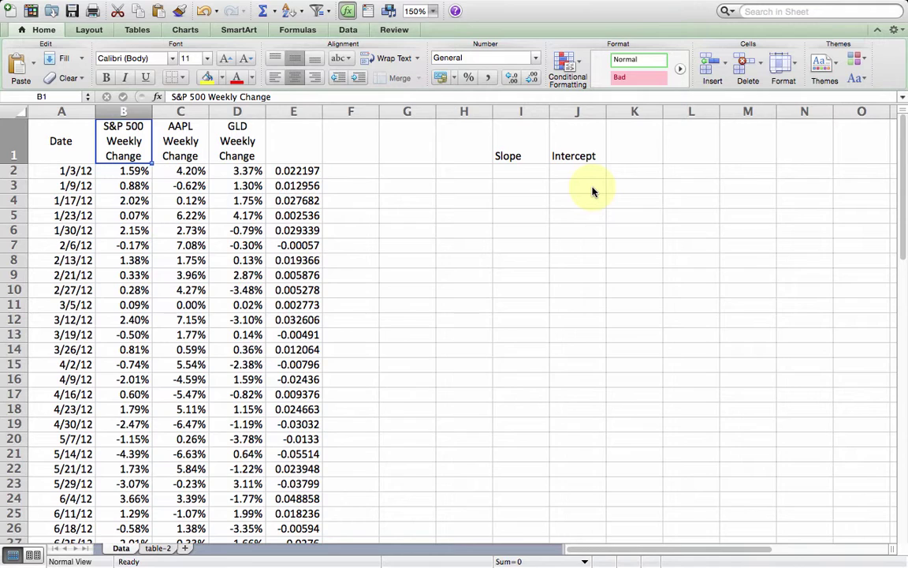
{"action": "key", "text": "Down"}
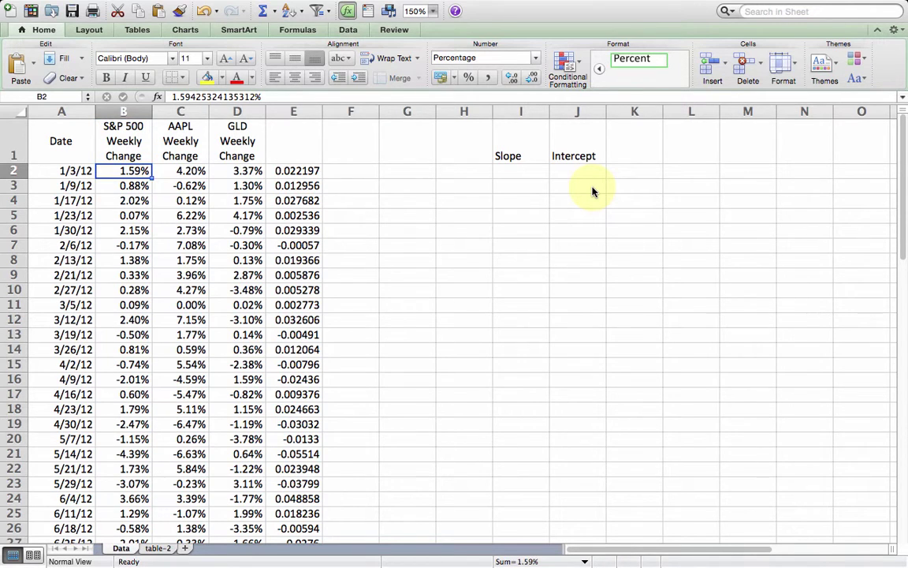
{"action": "key", "text": "ctrl+shift+Down"}
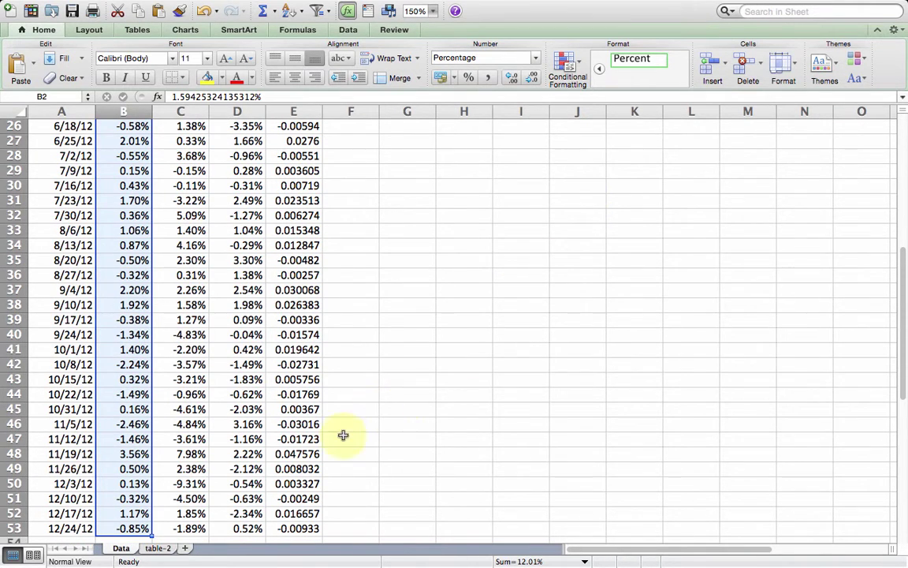
{"action": "left_click", "coordinate": [240, 525]}
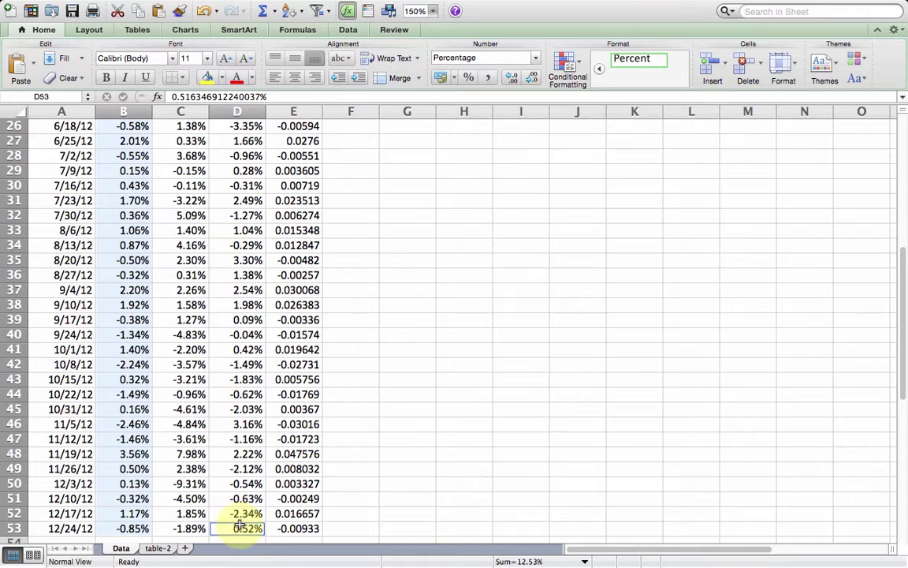
{"action": "key", "text": "ctrl+shift+Up"}
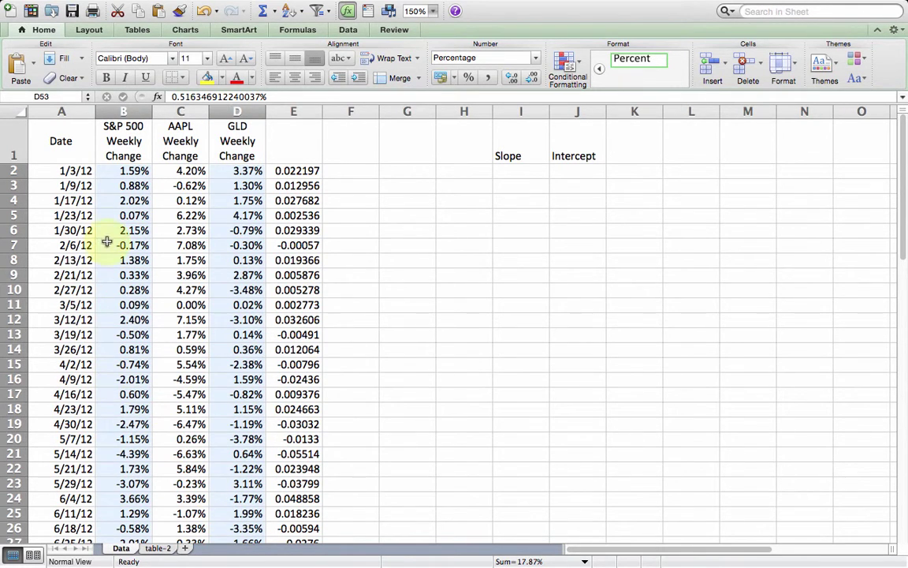
- Insert a marked scatter chart, place it beside the table, and delete its Series1 legend
{"action": "left_click", "coordinate": [185, 30]}
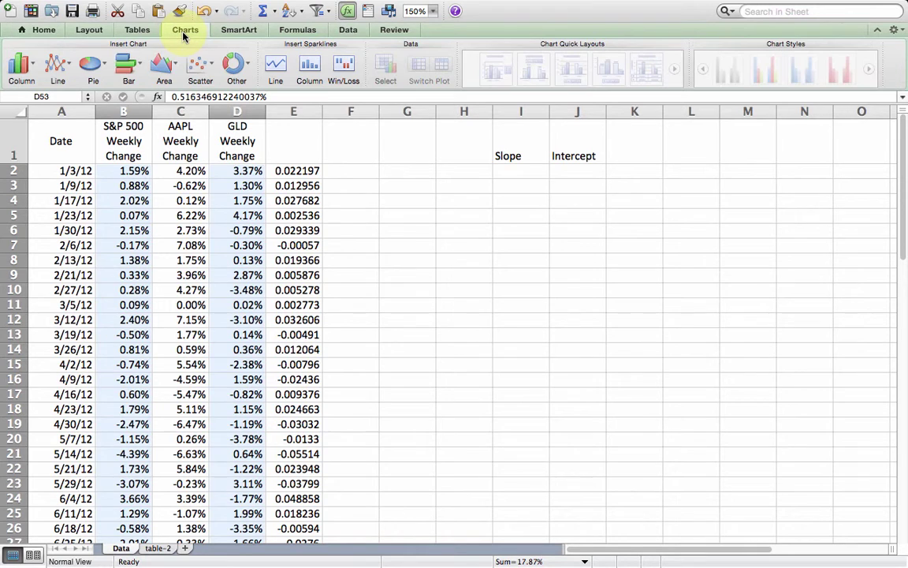
{"action": "left_click", "coordinate": [197, 69]}
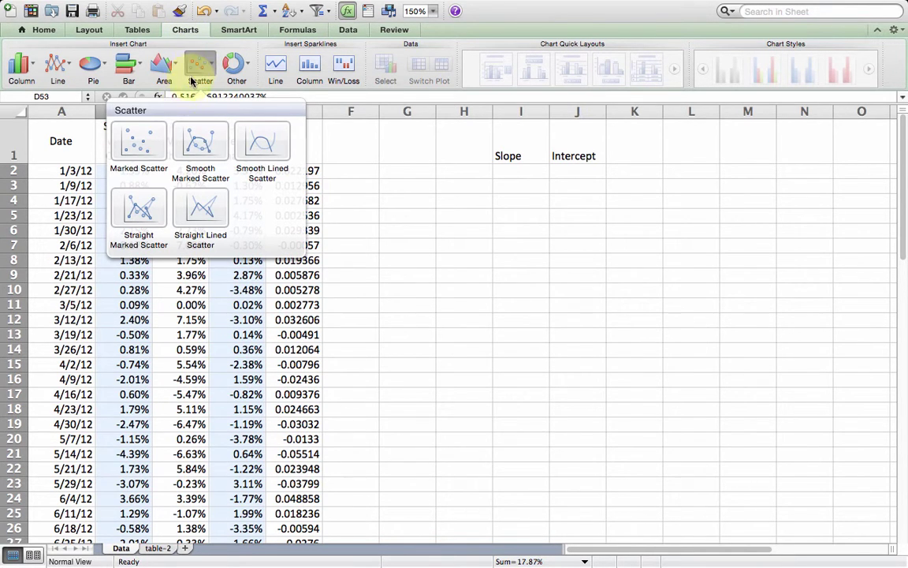
{"action": "left_click", "coordinate": [142, 142]}
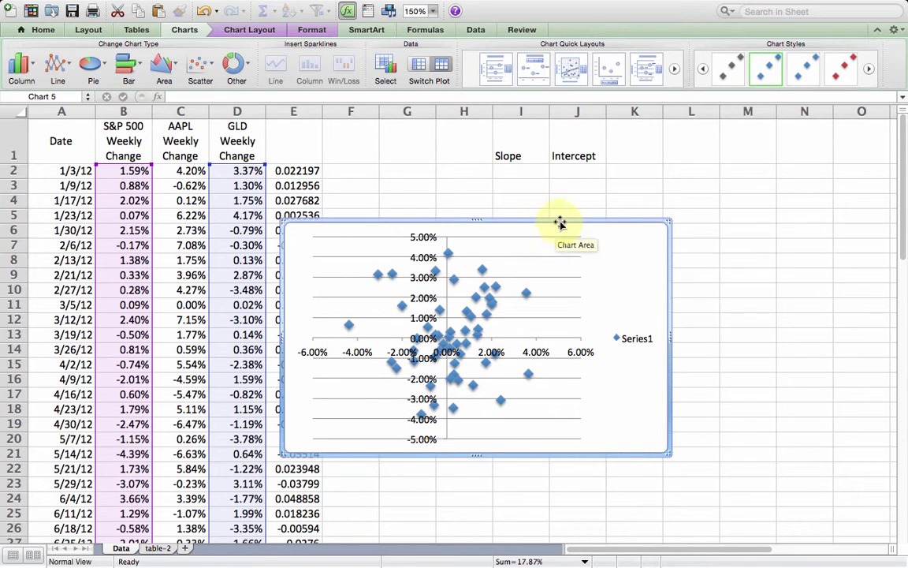
{"action": "left_click_drag", "start_coordinate": [561, 223], "coordinate": [645, 130]}
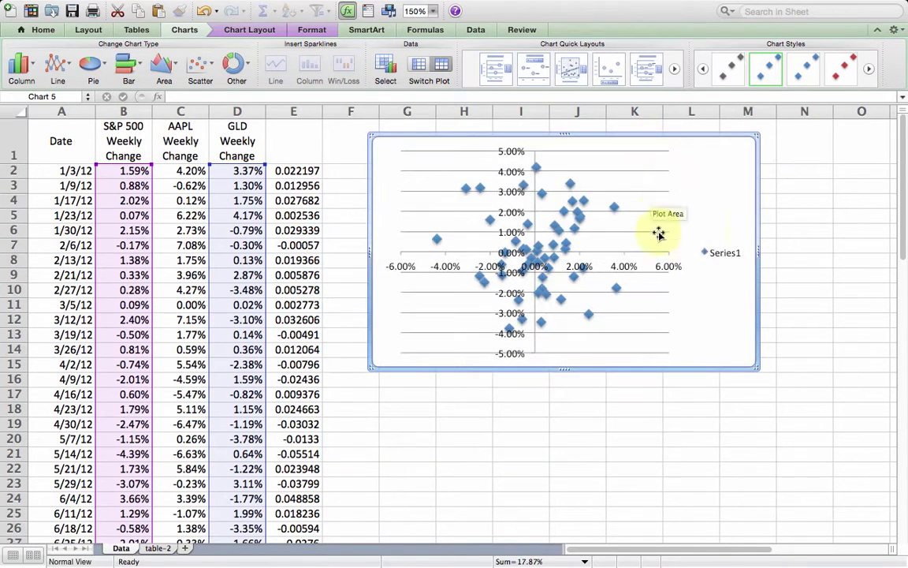
{"action": "left_click", "coordinate": [725, 253]}
{"action": "key", "text": "Delete"}
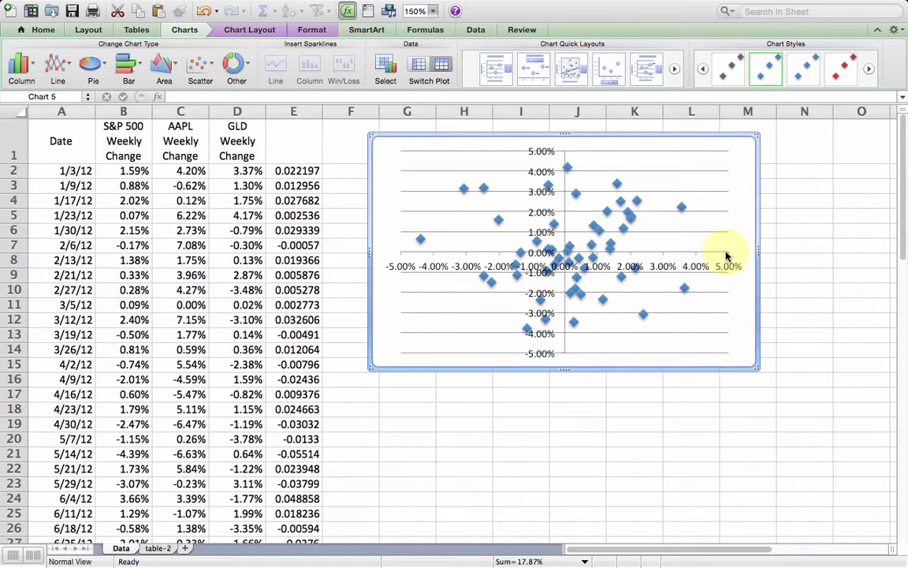
- Plot B2:C53 (S&P 500 vs AAPL) as a marked scatter chart placed below the first chart
{"action": "left_click", "coordinate": [121, 172]}
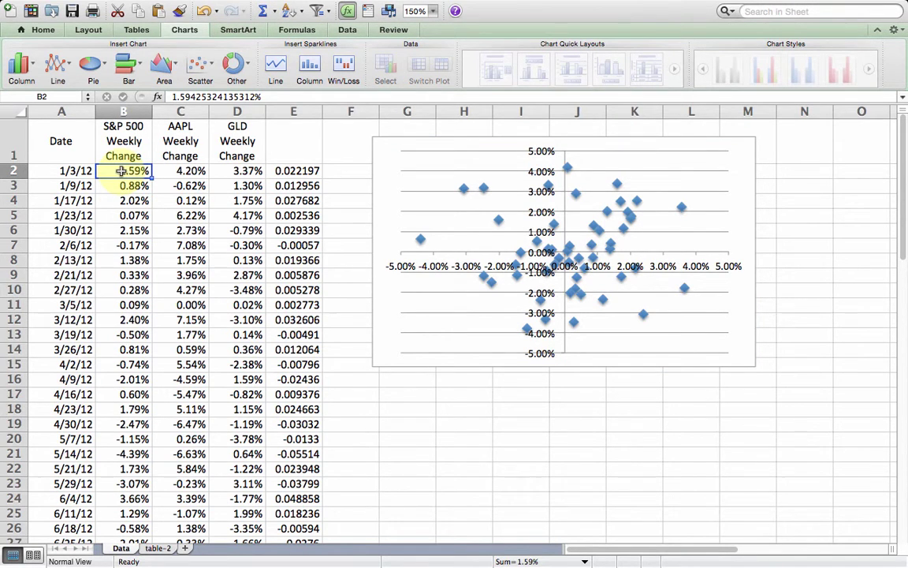
{"action": "key", "text": "super+shift+Right"}
{"action": "key", "text": "shift+Left"}
{"action": "key", "text": "shift+Left"}
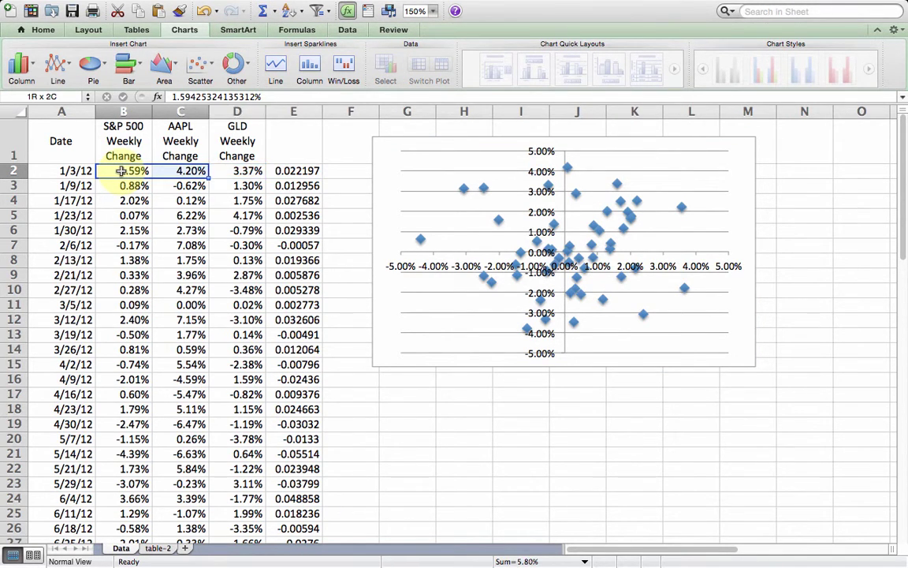
{"action": "key", "text": "super+shift+Down"}
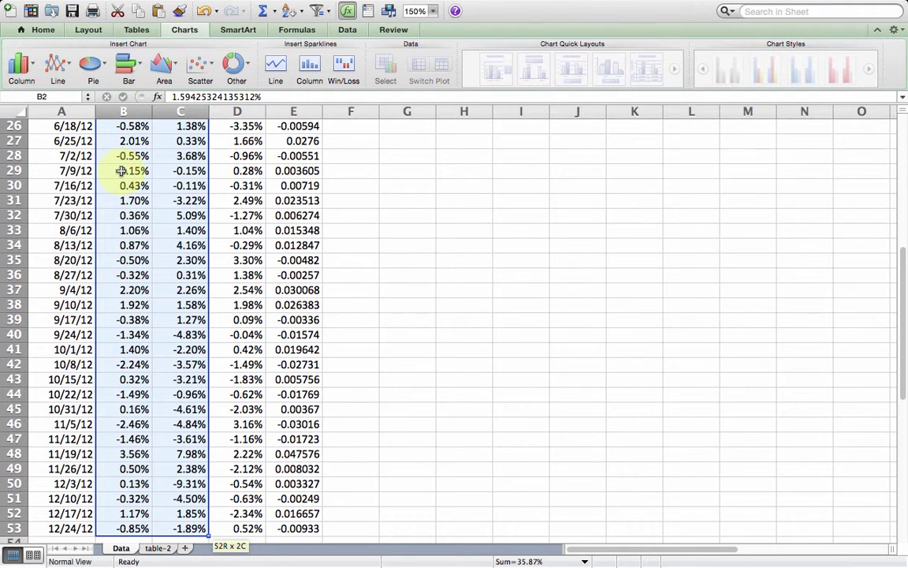
{"action": "left_click", "coordinate": [201, 65]}
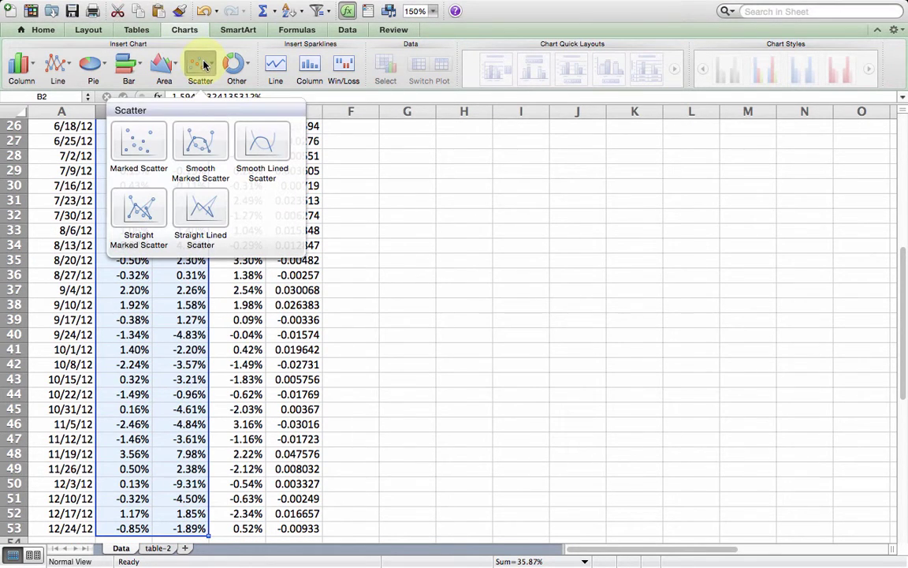
{"action": "left_click", "coordinate": [136, 140]}
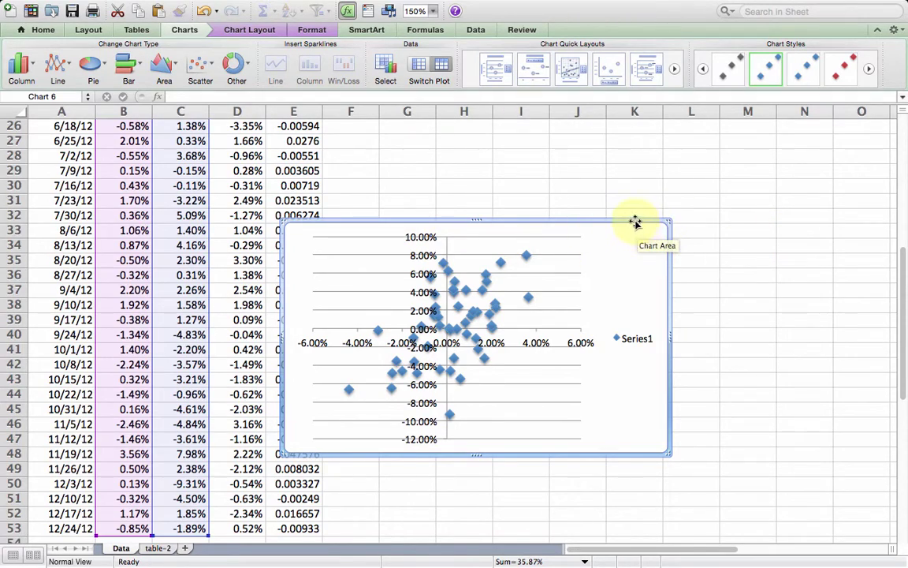
{"action": "left_click_drag", "start_coordinate": [636, 223], "coordinate": [721, 296]}
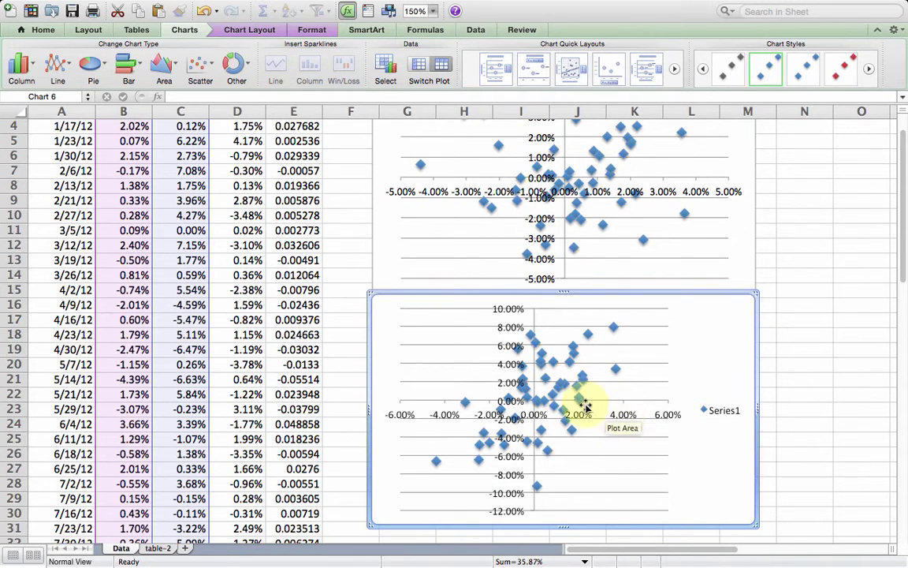
- Add a linear trendline with equation and R² shown, moving the y = 1.2917x + 0.0016 label upper right
{"action": "right_click", "coordinate": [536, 404]}
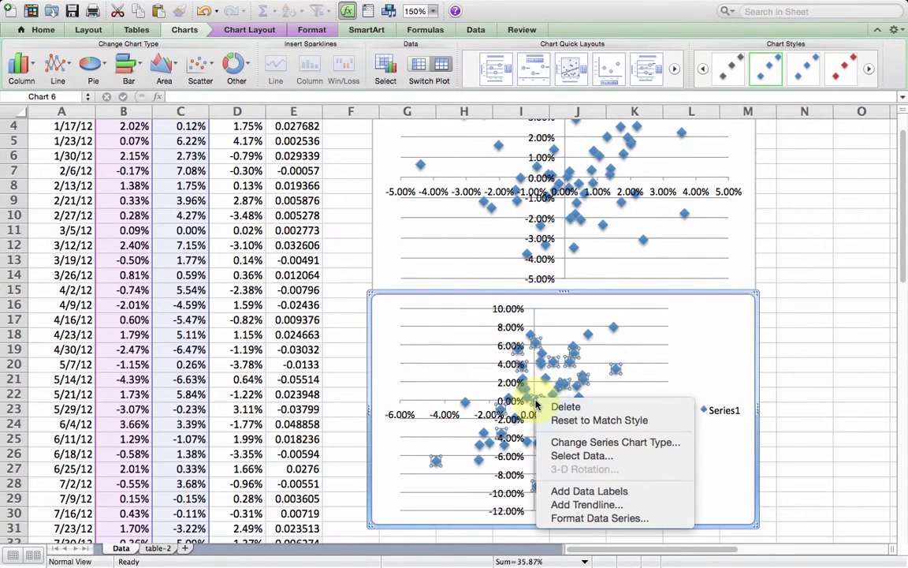
{"action": "left_click", "coordinate": [571, 505]}
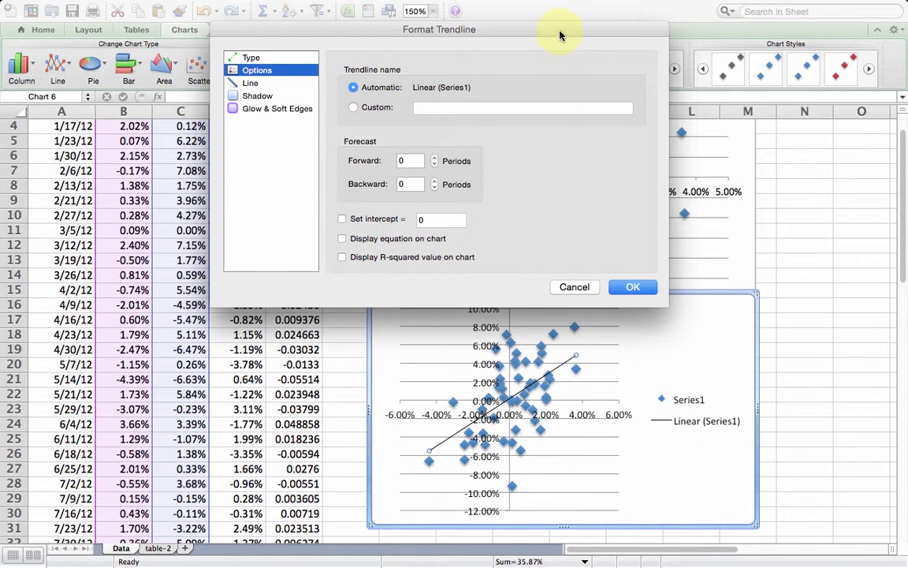
{"action": "left_click_drag", "start_coordinate": [558, 33], "coordinate": [496, 45]}
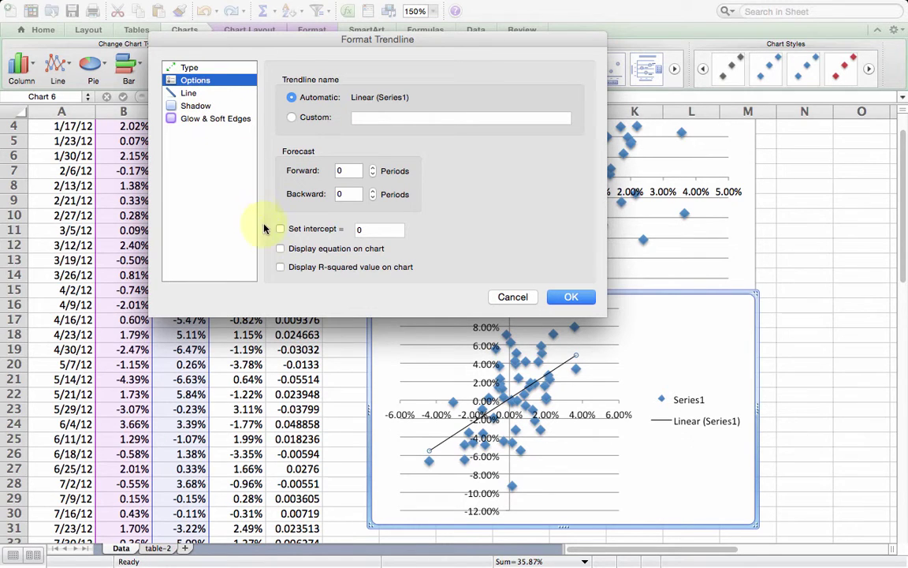
{"action": "left_click", "coordinate": [280, 249]}
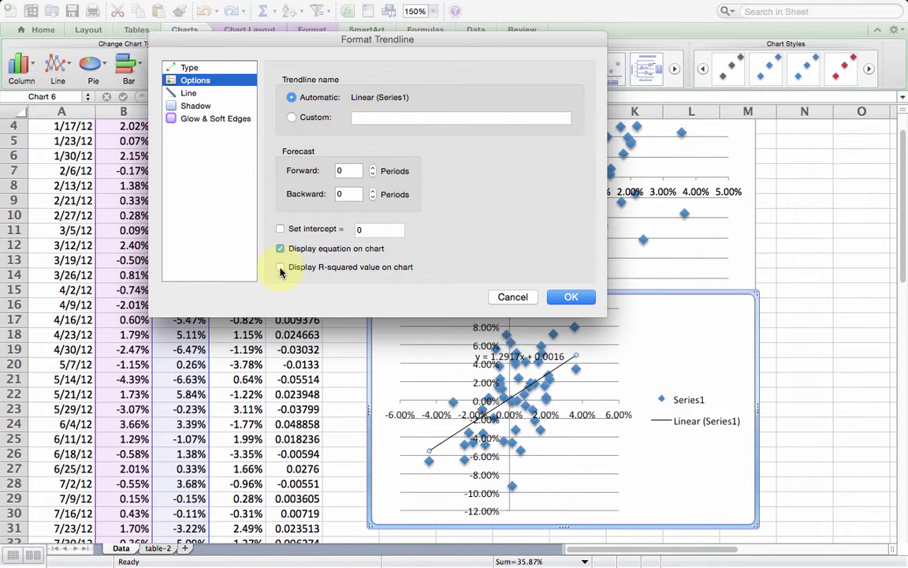
{"action": "left_click", "coordinate": [280, 268]}
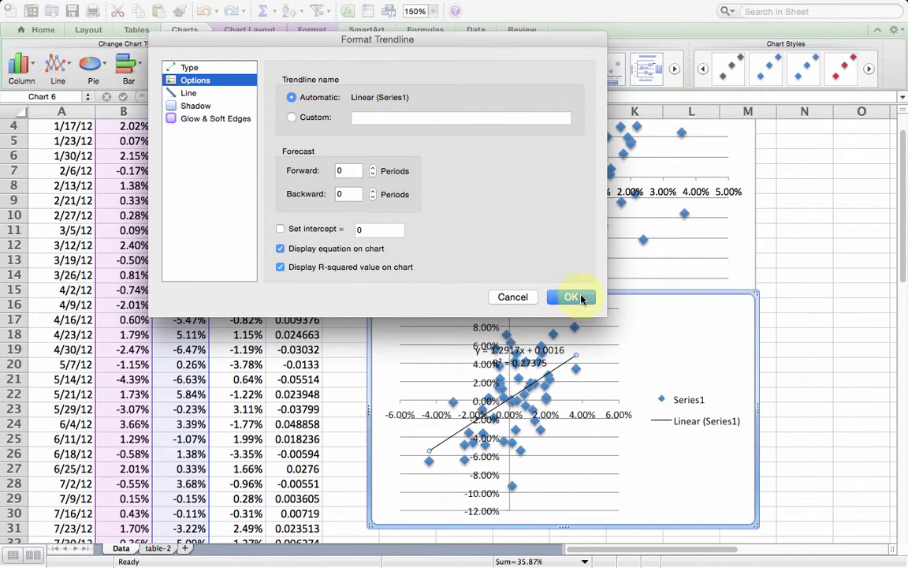
{"action": "left_click", "coordinate": [573, 297]}
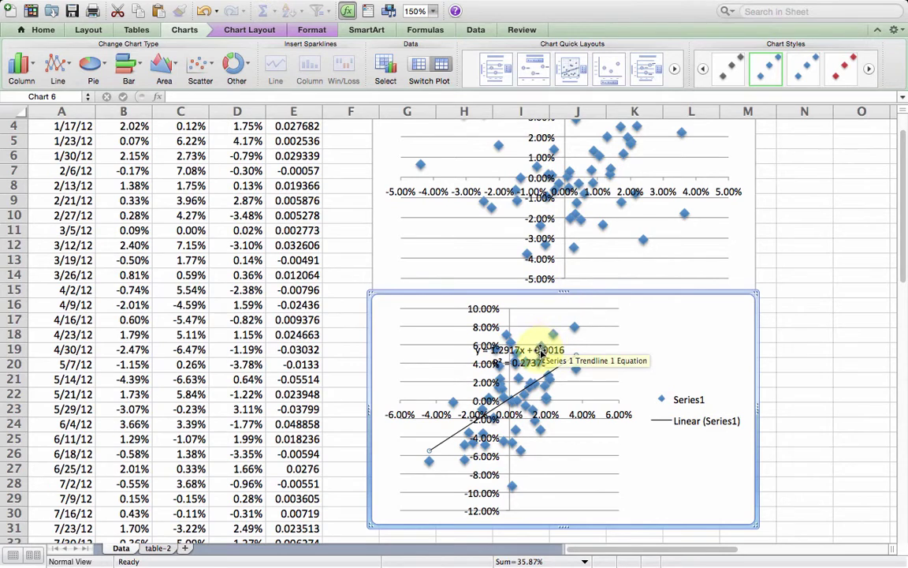
{"action": "left_click_drag", "start_coordinate": [542, 350], "coordinate": [697, 320]}
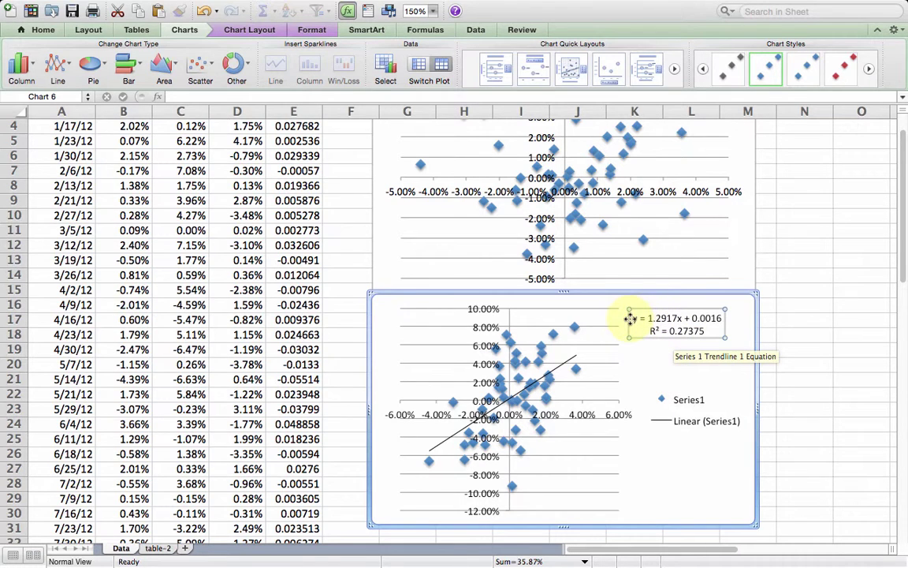
{"action": "left_click", "coordinate": [726, 320]}
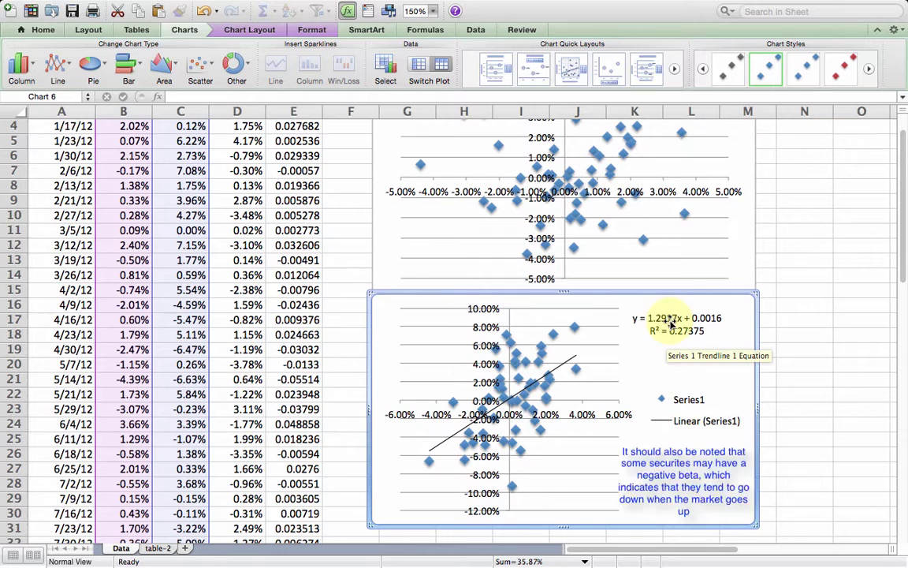
{"action": "key", "text": "super+z"}
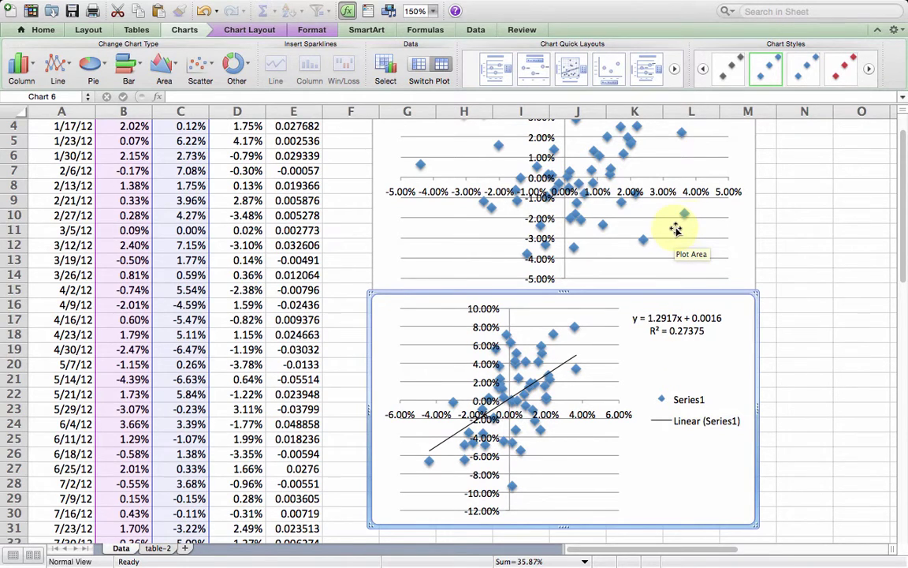
- Add a linear trendline to the GLD chart displaying y = 0.0648x + 0.001 and R² = 0.00291
{"action": "scroll", "coordinate": [903, 126], "scroll_direction": "up", "scroll_amount": 3}
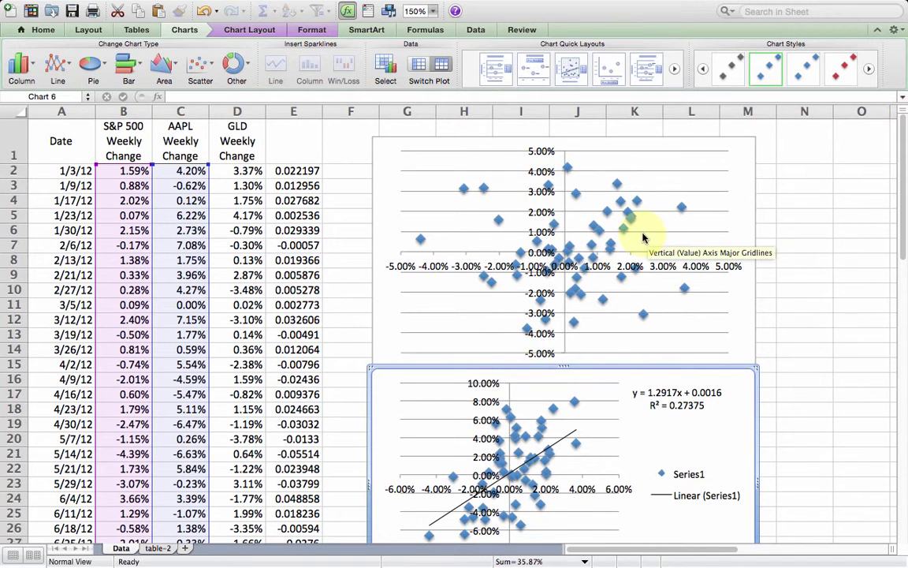
{"action": "mouse_move", "coordinate": [600, 234]}
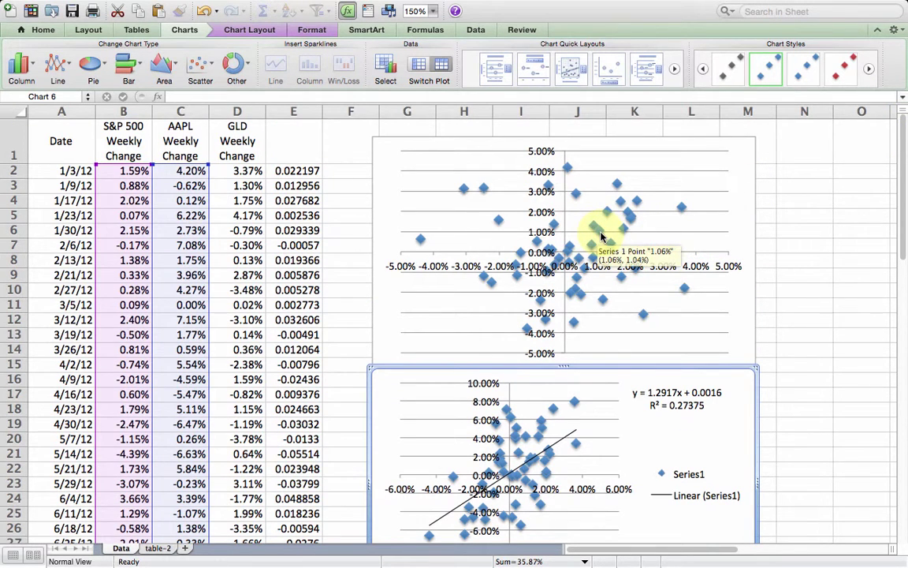
{"action": "right_click", "coordinate": [600, 234]}
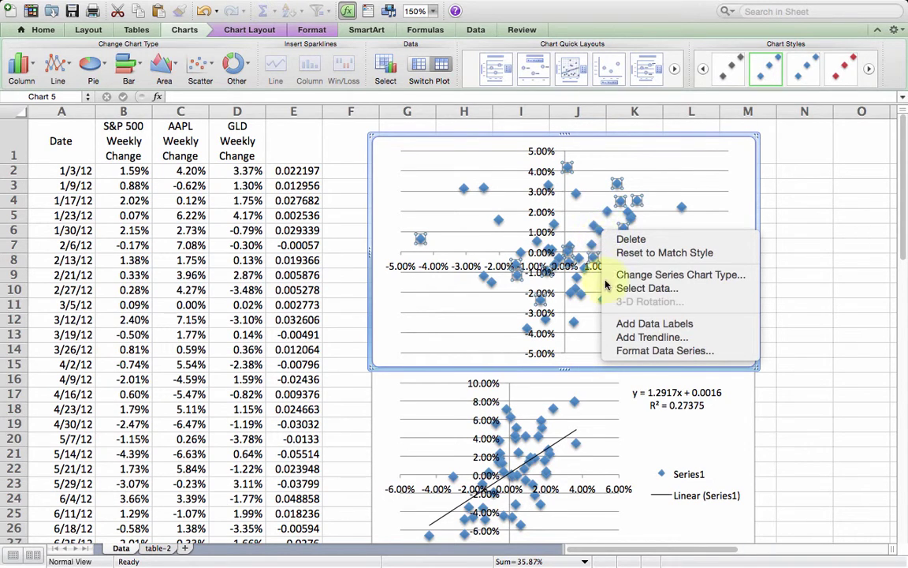
{"action": "left_click", "coordinate": [637, 339]}
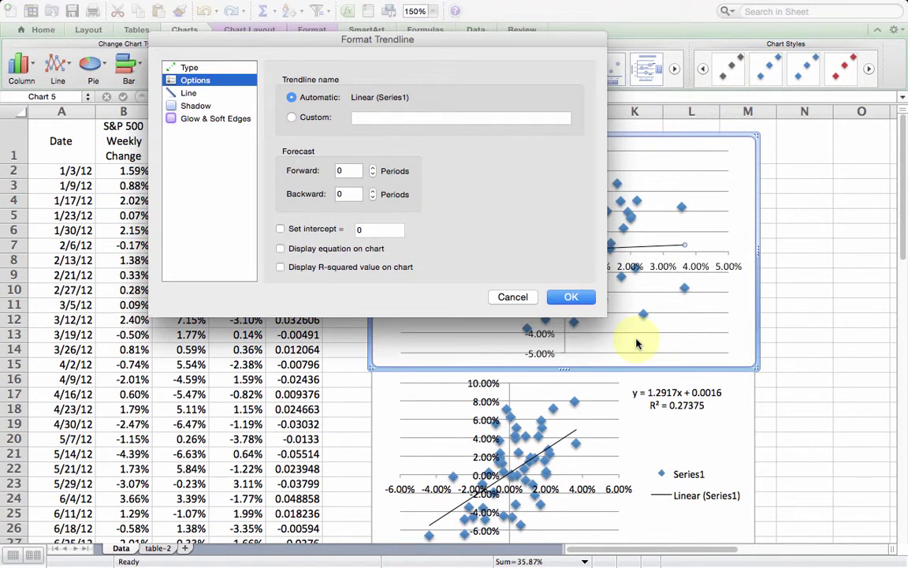
{"action": "left_click", "coordinate": [281, 249]}
{"action": "left_click", "coordinate": [281, 268]}
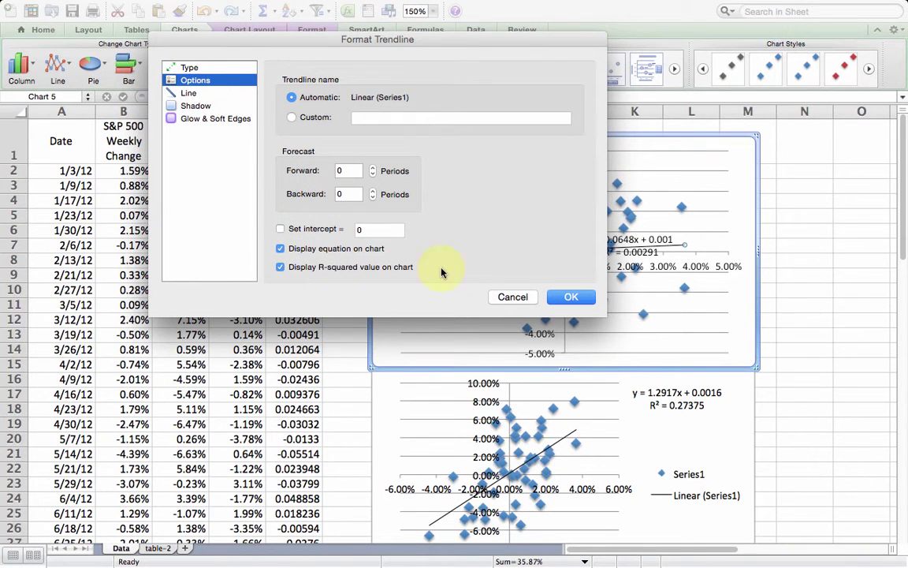
{"action": "left_click", "coordinate": [556, 296]}
{"action": "left_click", "coordinate": [623, 241]}
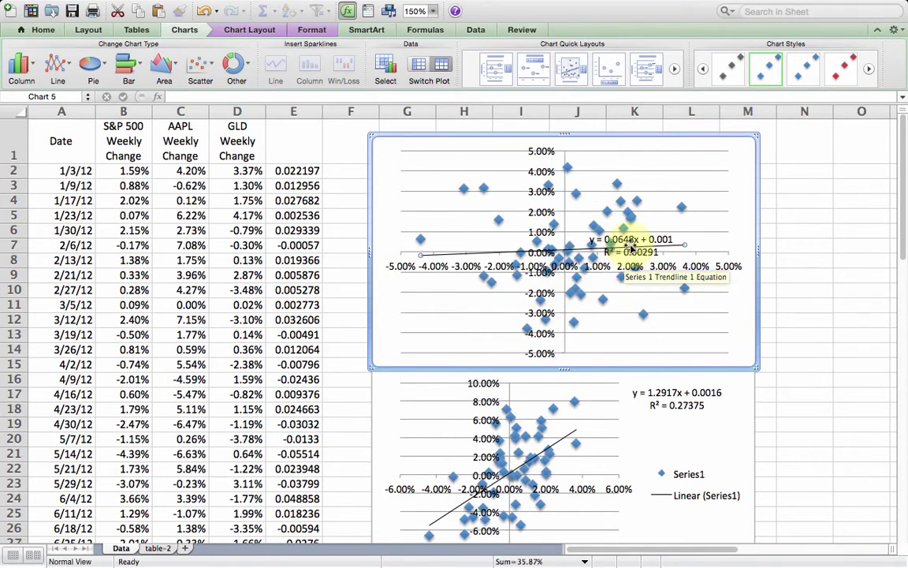
- Drag the GLD chart's equation and R² label into its top-right corner
{"action": "left_click_drag", "start_coordinate": [632, 239], "coordinate": [689, 154]}
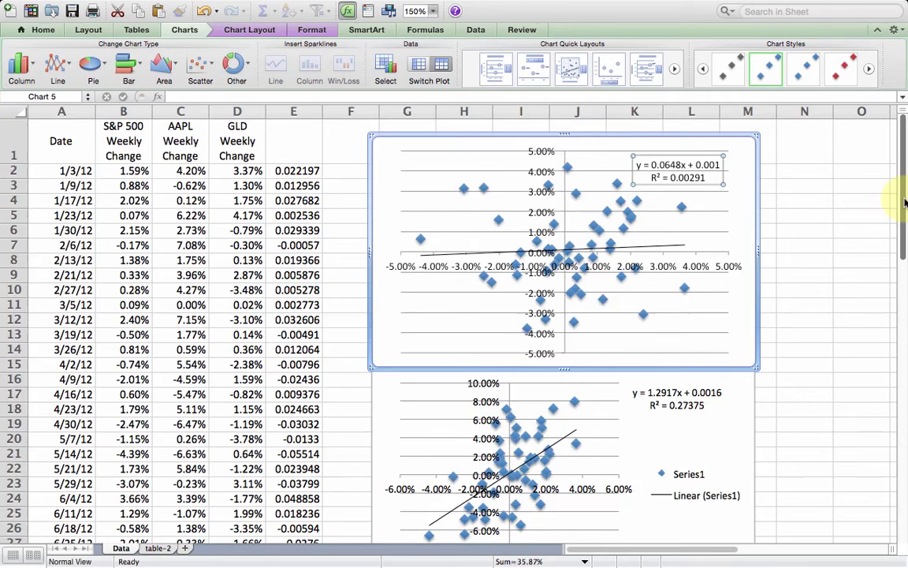
{"action": "left_click_drag", "start_coordinate": [905, 203], "coordinate": [905, 248]}
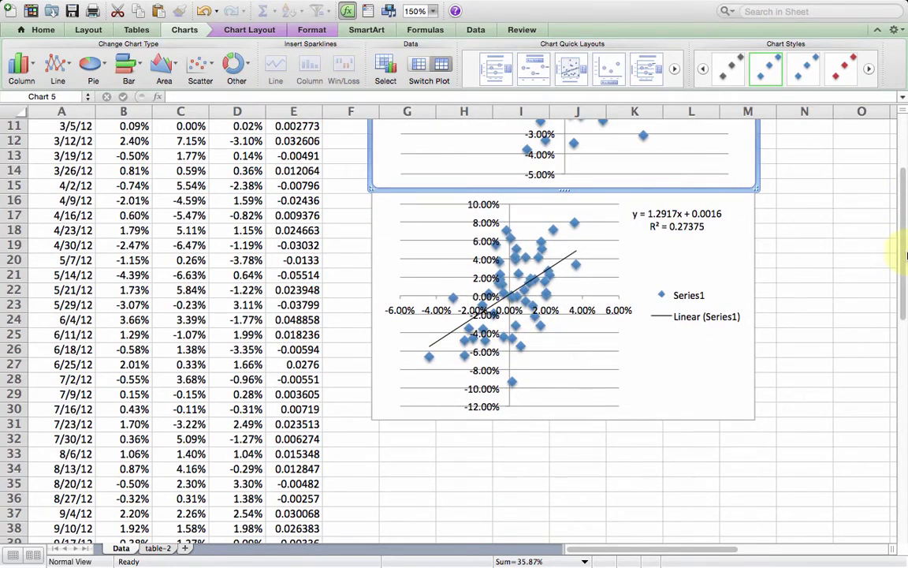
{"action": "left_click", "coordinate": [723, 223]}
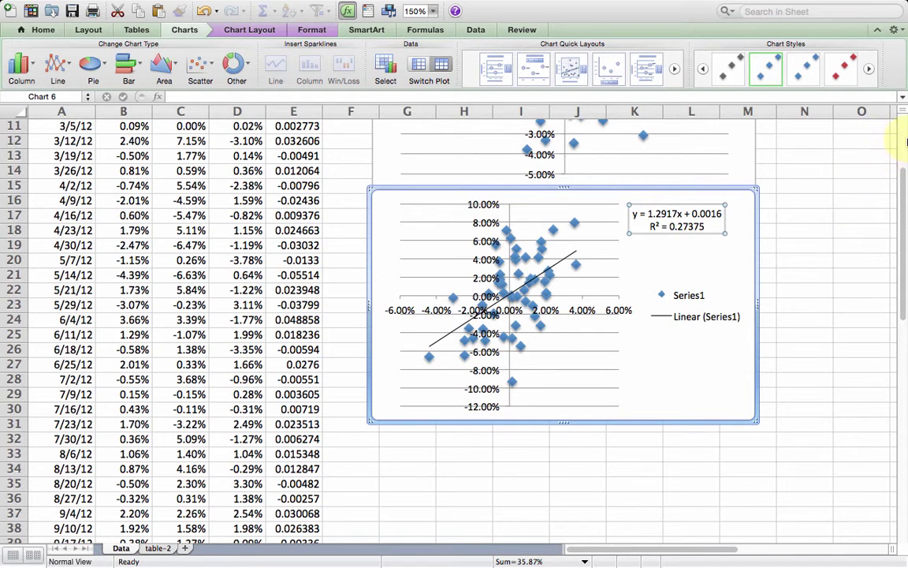
- Delete the GLD scatter chart and drag the AAPL chart down below the Slope and Intercept headings
{"action": "left_click", "coordinate": [903, 137]}
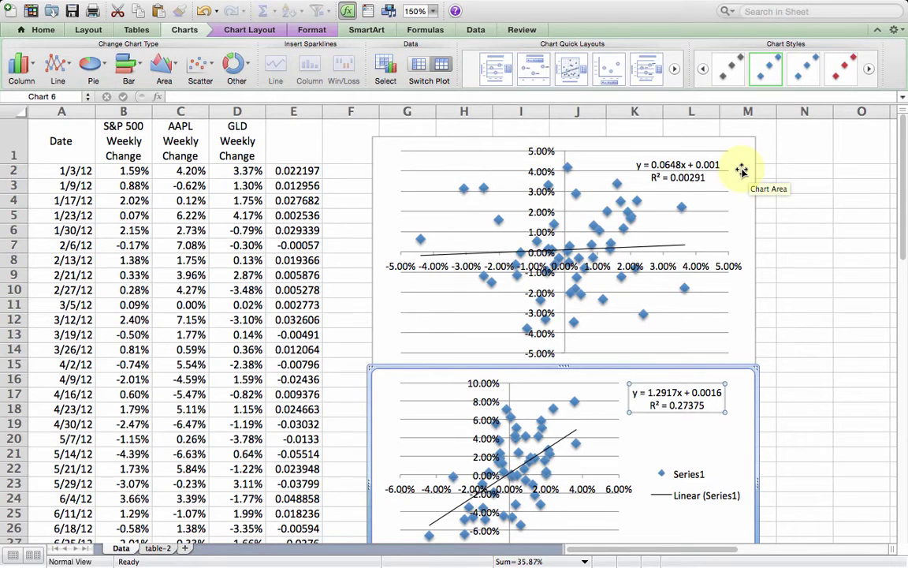
{"action": "left_click", "coordinate": [684, 145]}
{"action": "left_click_drag", "start_coordinate": [685, 144], "coordinate": [822, 306]}
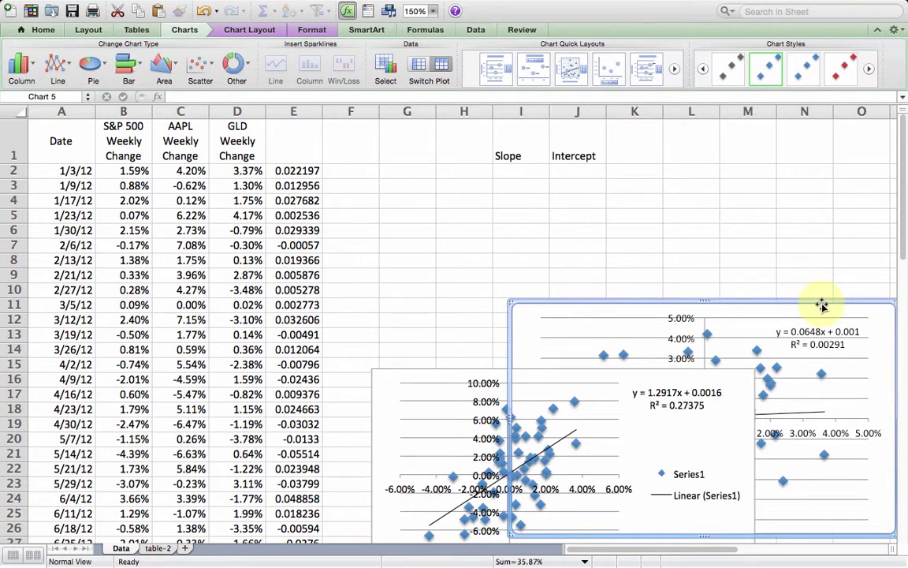
{"action": "key", "text": "Delete"}
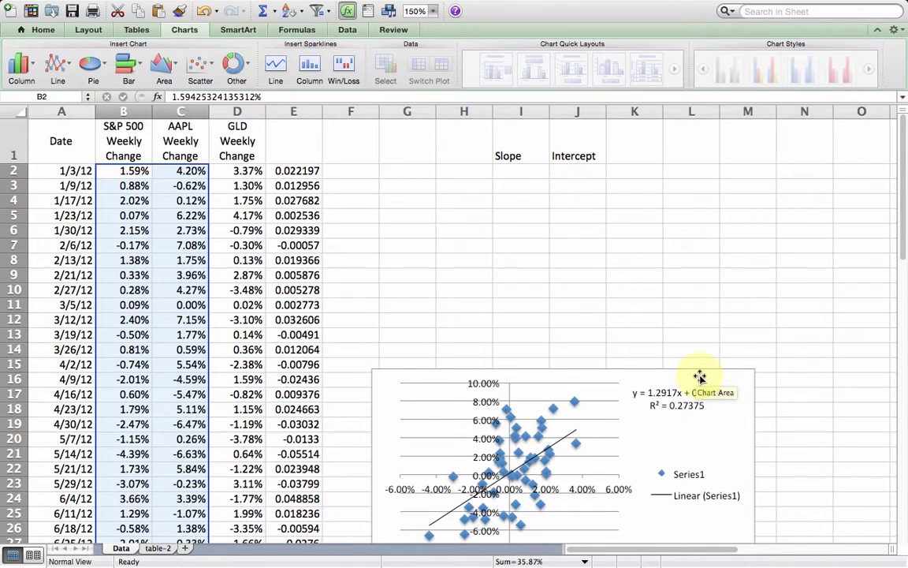
{"action": "left_click_drag", "start_coordinate": [700, 377], "coordinate": [735, 504]}
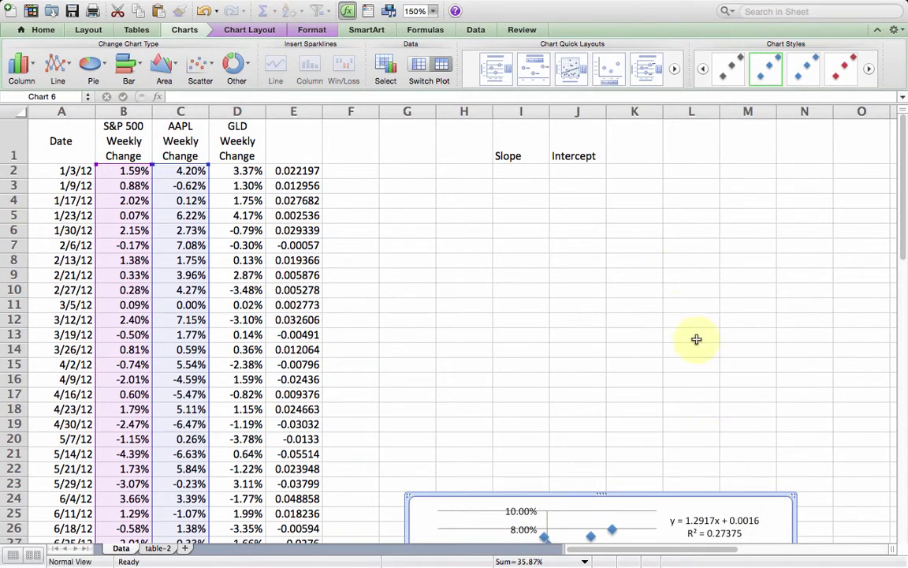
- Select I2:J2 and begin =LINEST with the AAPL changes C2:C53 as known y values
{"action": "left_click", "coordinate": [543, 169]}
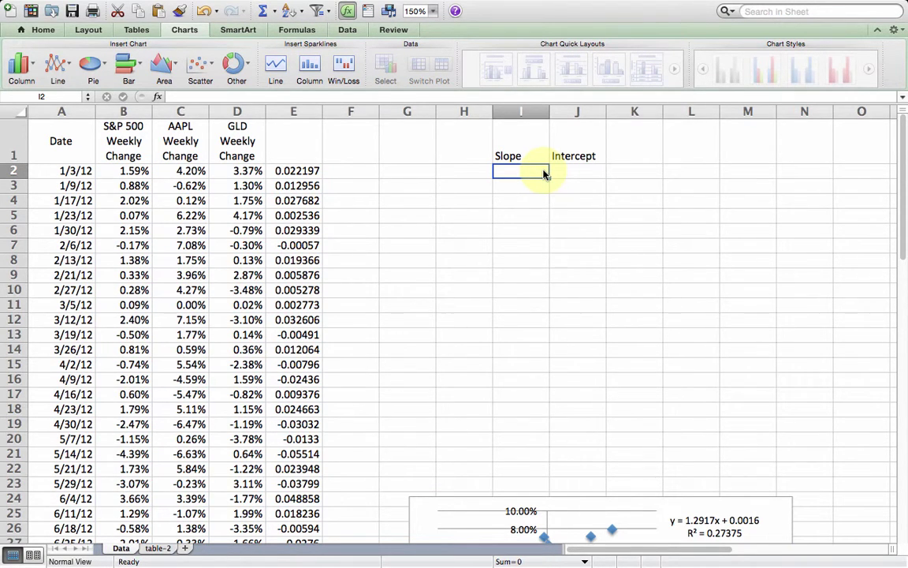
{"action": "key", "text": "shift+Right"}
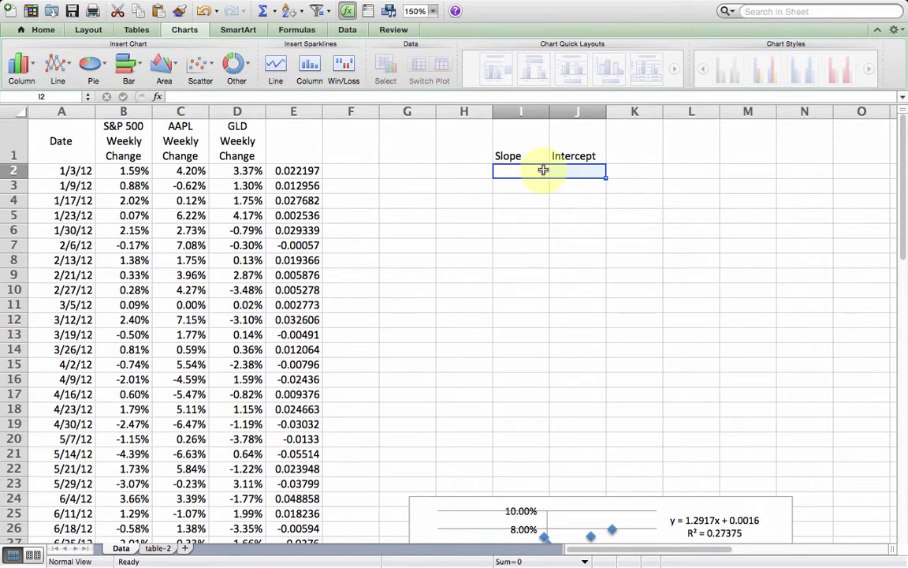
{"action": "type", "text": "=linest"}
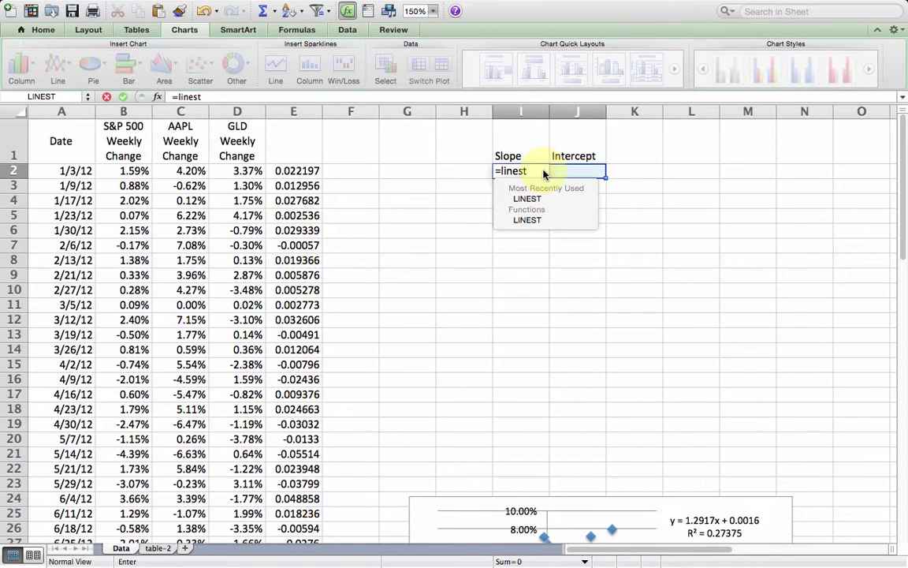
{"action": "type", "text": "("}
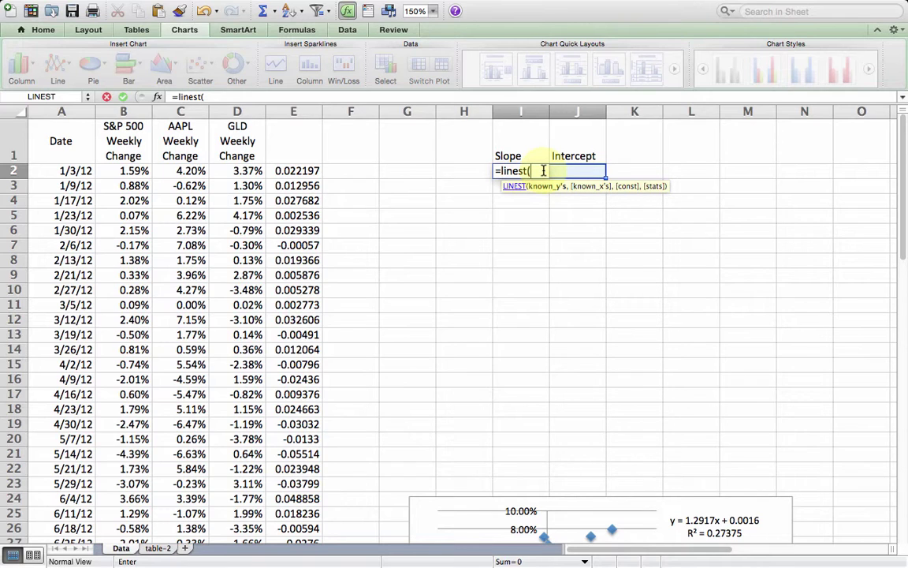
{"action": "key", "text": "Left"}
{"action": "key", "text": "Left"}
{"action": "key", "text": "Left"}
{"action": "key", "text": "Left"}
{"action": "key", "text": "Left"}
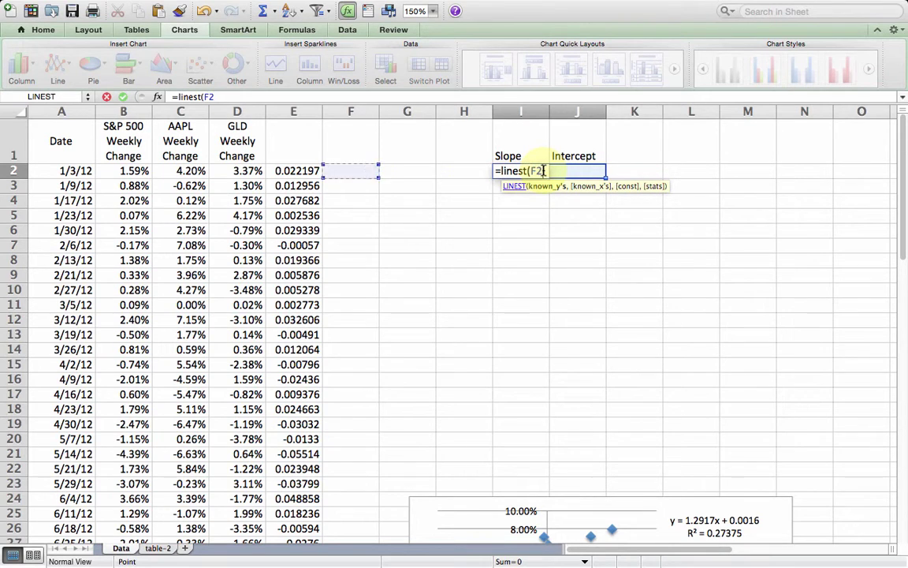
{"action": "key", "text": "Left"}
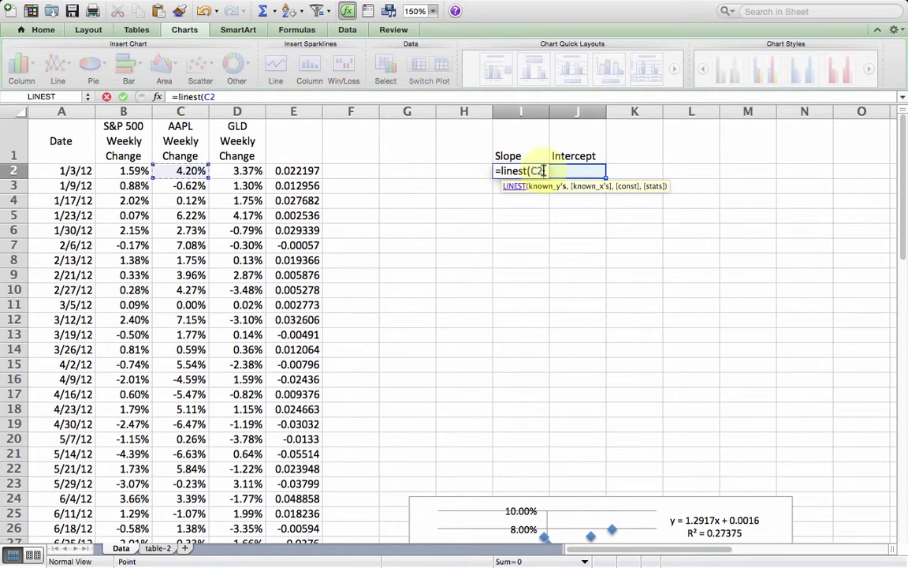
{"action": "key", "text": "super+shift+Down"}
- Add S&P 500 changes B2:B53 as known x values and array-enter, giving slope 1.291707, intercept 0.001604
{"action": "type", "text": ","}
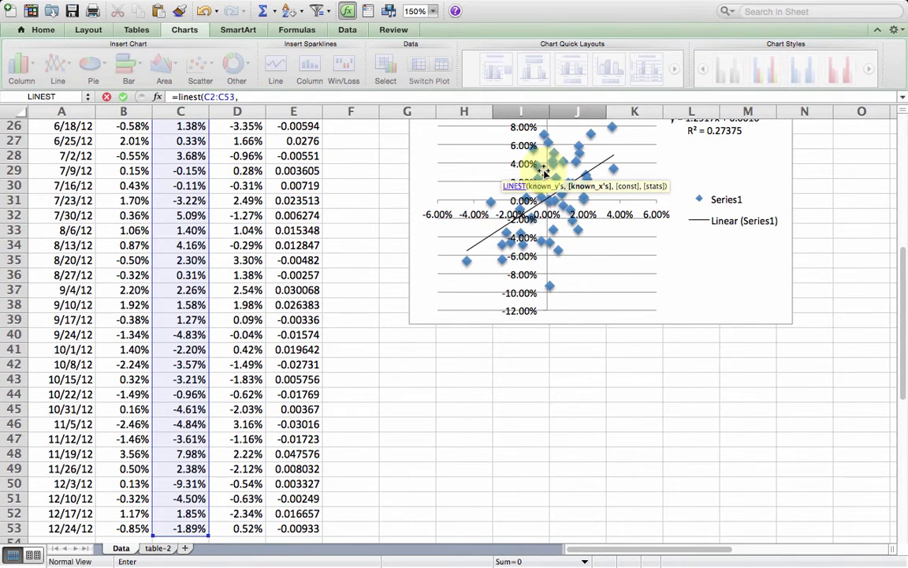
{"action": "key", "text": "Up"}
{"action": "key", "text": "Left"}
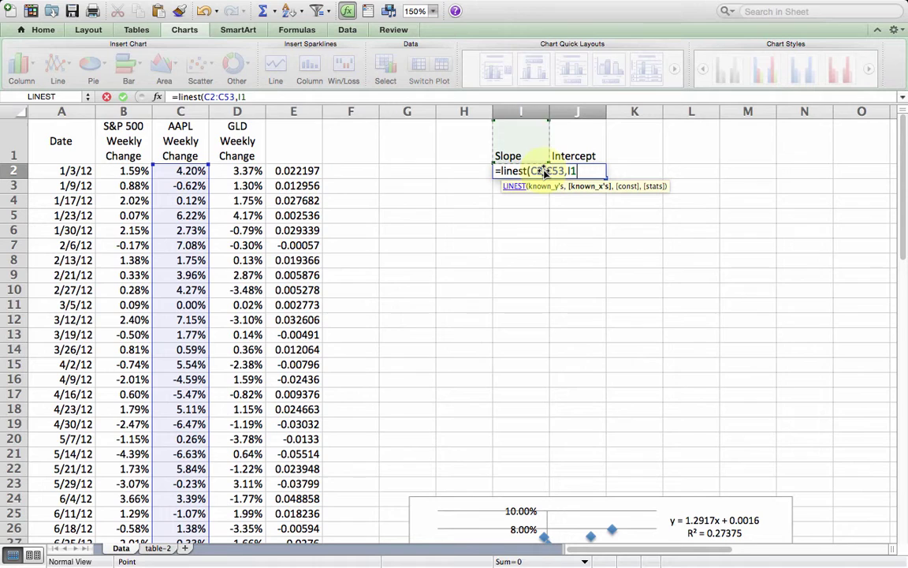
{"action": "key", "text": "Left"}
{"action": "key", "text": "Left"}
{"action": "key", "text": "Left"}
{"action": "key", "text": "Left"}
{"action": "key", "text": "Left"}
{"action": "key", "text": "Left"}
{"action": "key", "text": "Down"}
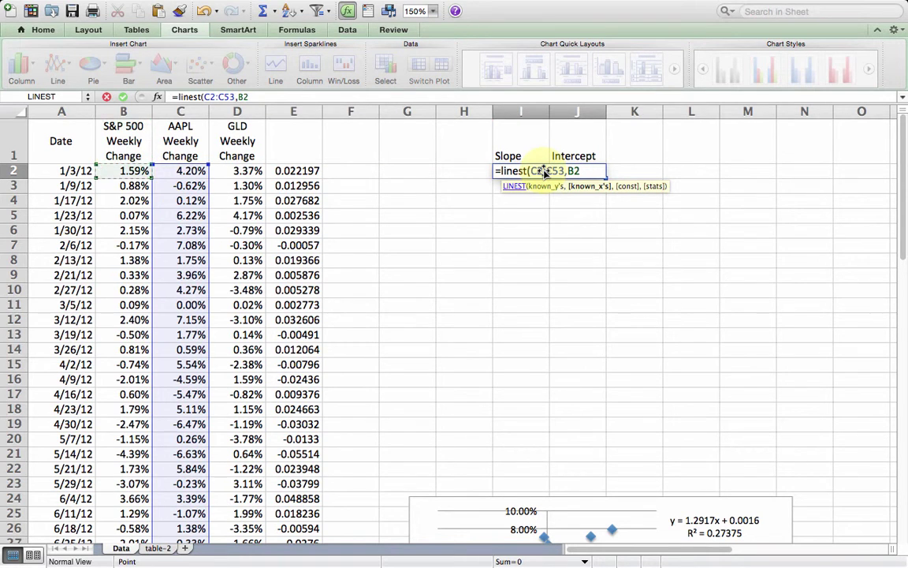
{"action": "key", "text": "ctrl+shift+Down"}
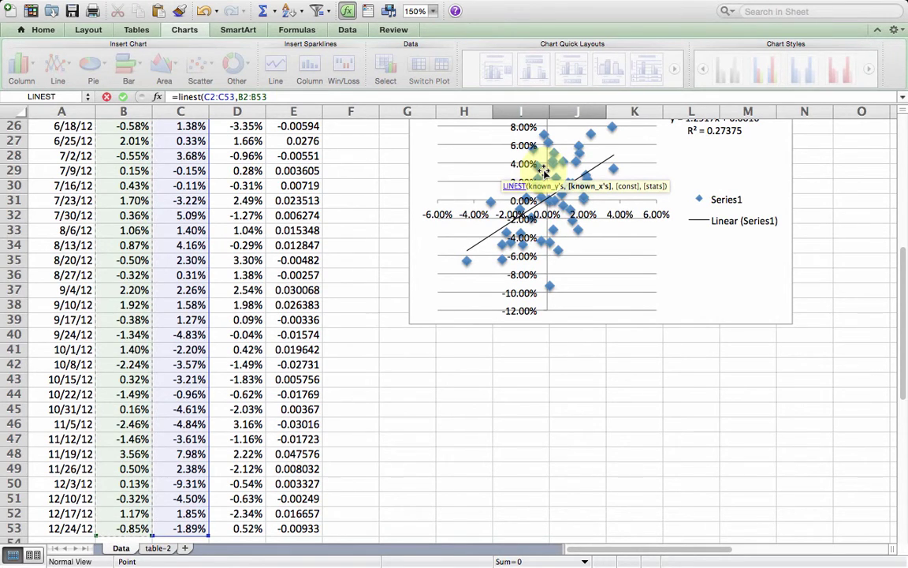
{"action": "type", "text": ")"}
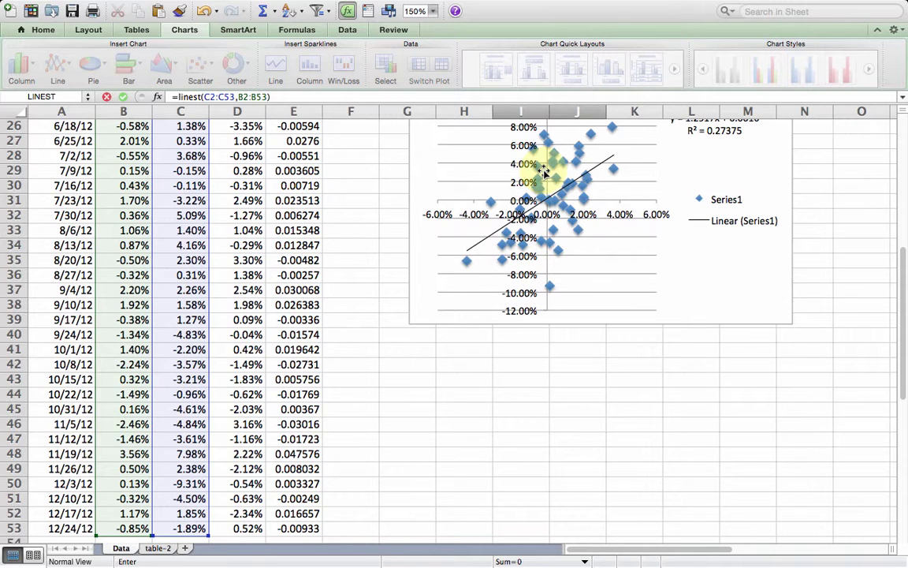
{"action": "key", "text": "ctrl+shift+Return"}
{"action": "left_click", "coordinate": [544, 170]}
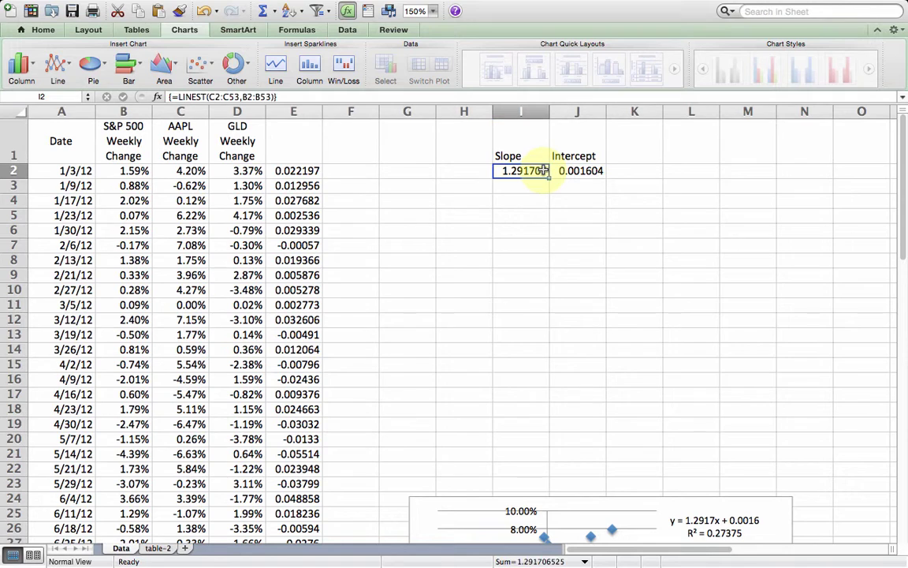
{"action": "key", "text": "Return"}
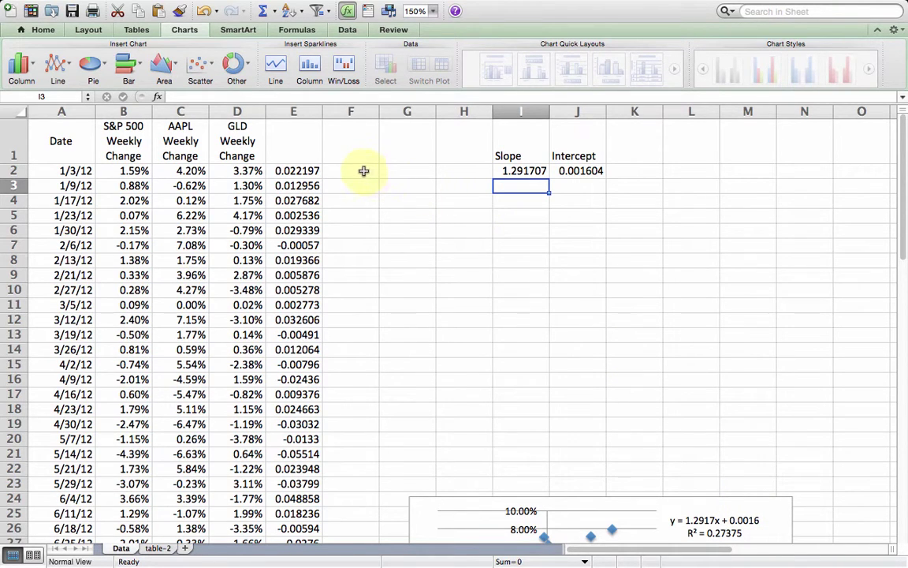
- Enter the header 'Forecast' in cell E1
{"action": "left_click", "coordinate": [299, 171]}
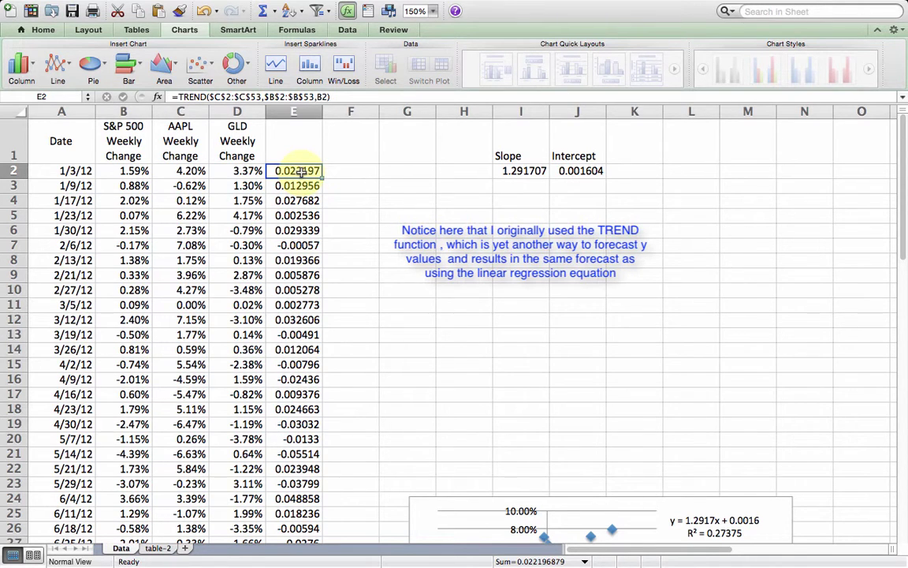
{"action": "key", "text": "Down"}
{"action": "key", "text": "Down"}
{"action": "key", "text": "Up"}
{"action": "key", "text": "Up"}
{"action": "key", "text": "Up"}
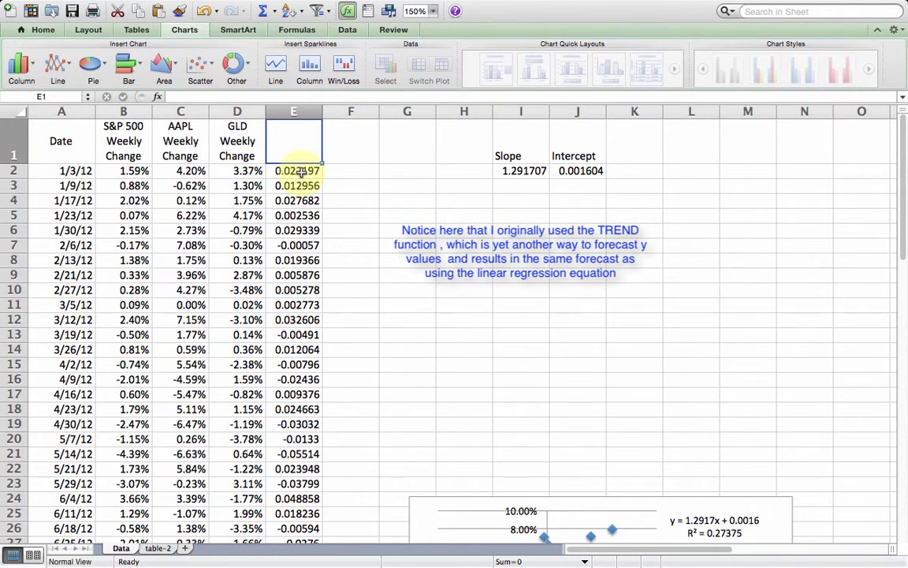
{"action": "type", "text": "Forecast"}
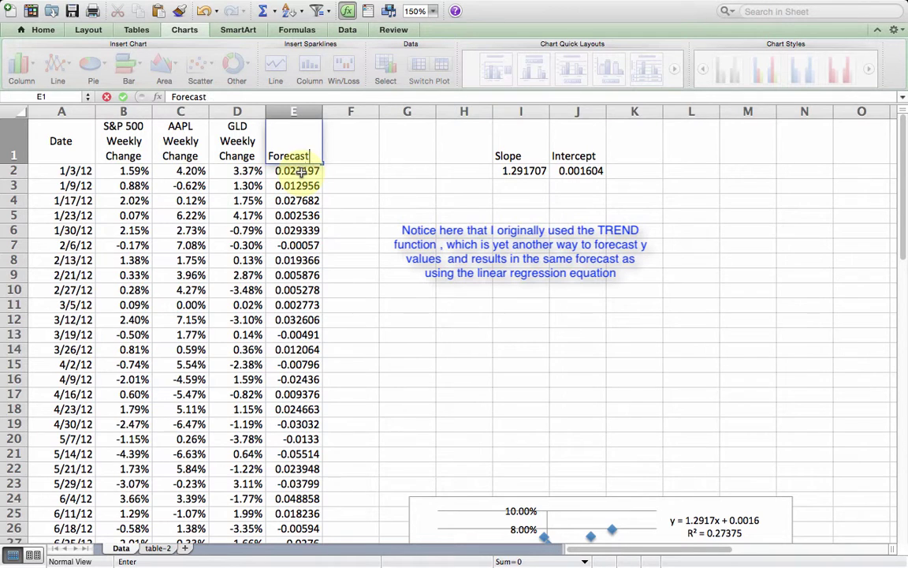
{"action": "key", "text": "Return"}
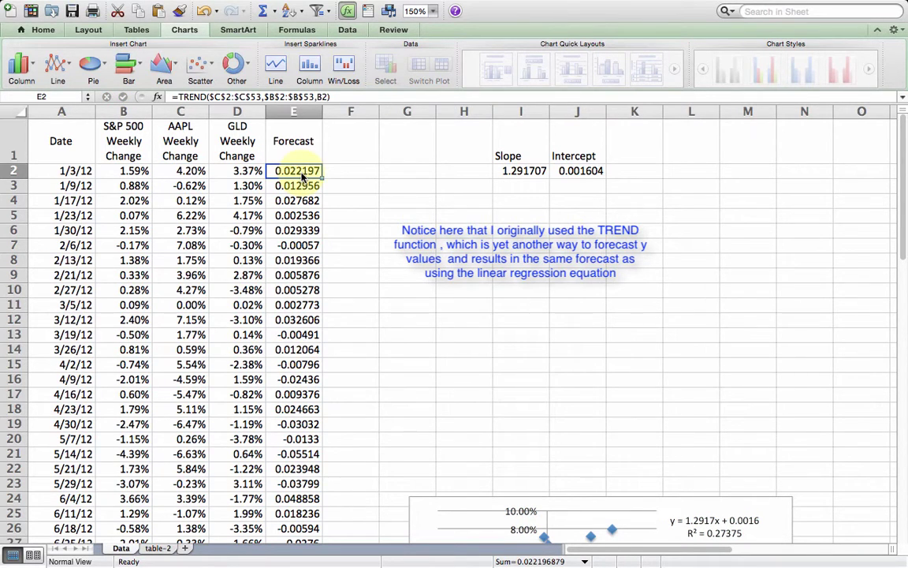
- Enter =$I$2*B2+J2 in E2, returning a forecast of 0.022197
{"action": "key", "text": "Left"}
{"action": "key", "text": "Left"}
{"action": "key", "text": "Left"}
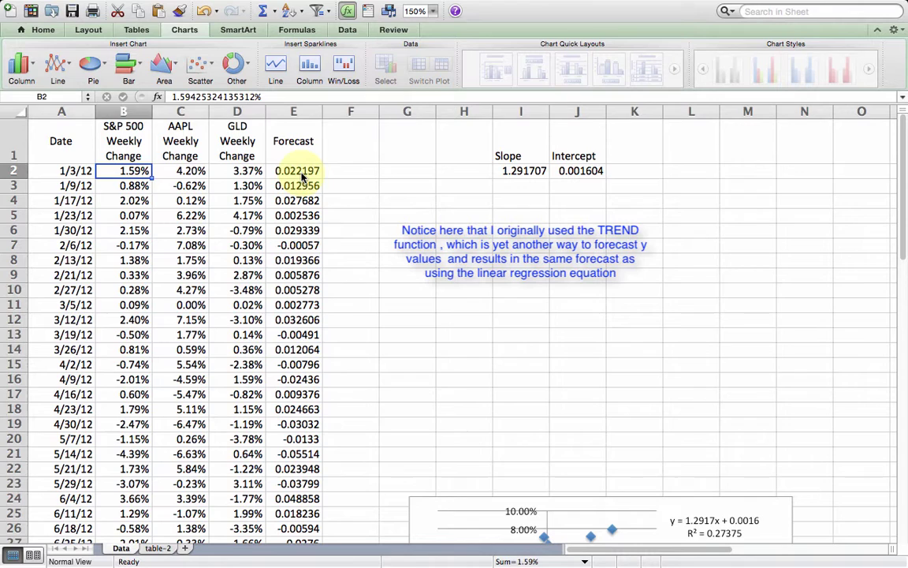
{"action": "key", "text": "Right"}
{"action": "key", "text": "Right"}
{"action": "key", "text": "Right"}
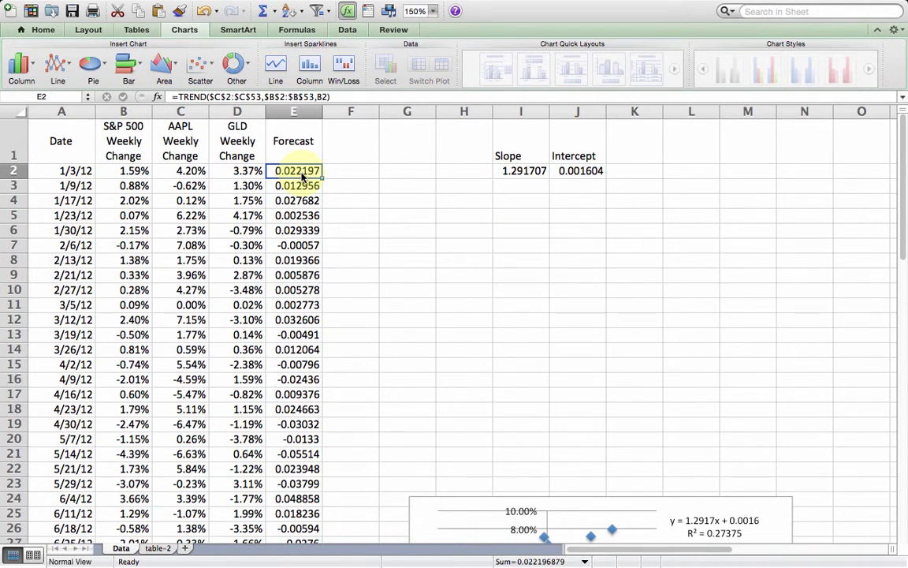
{"action": "type", "text": "="}
{"action": "key", "text": "Right"}
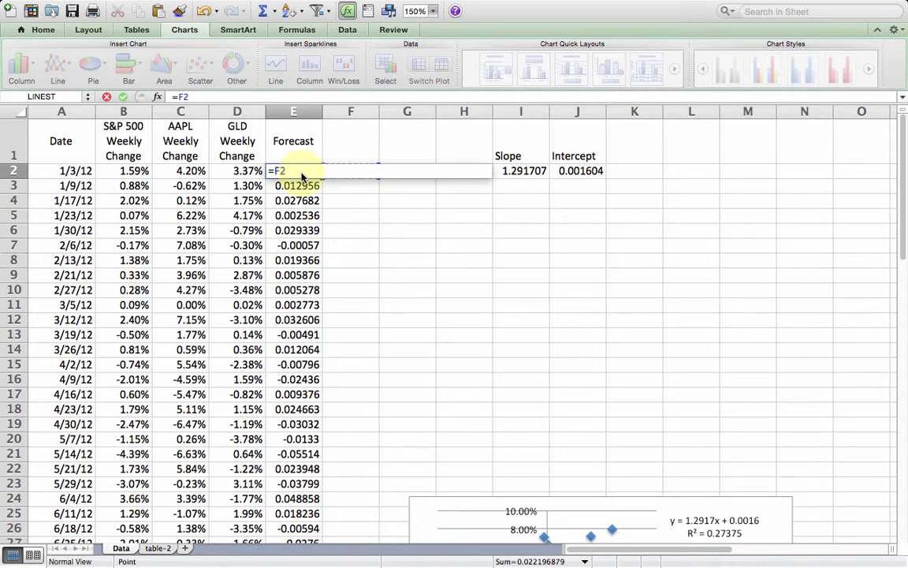
{"action": "key", "text": "Right"}
{"action": "key", "text": "Right"}
{"action": "key", "text": "Right"}
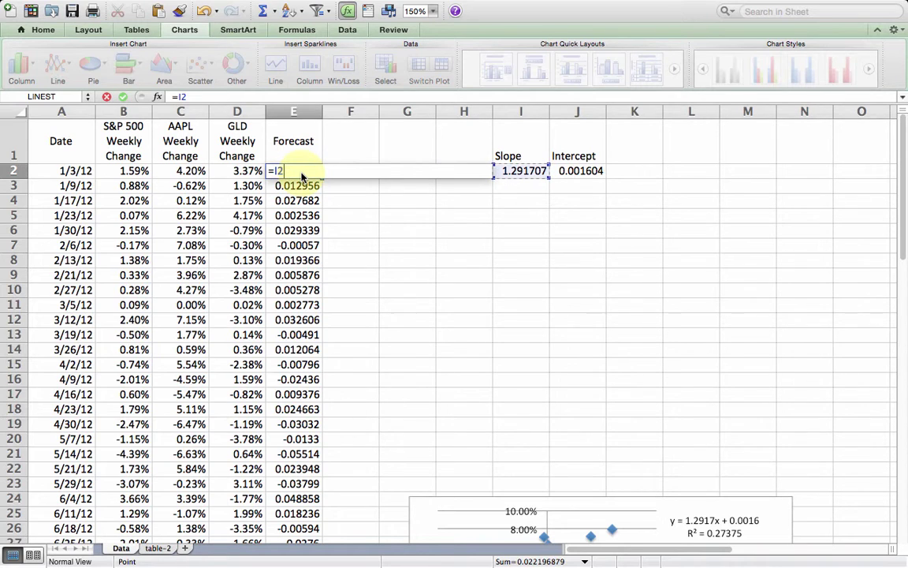
{"action": "key", "text": "super+t"}
{"action": "type", "text": "*"}
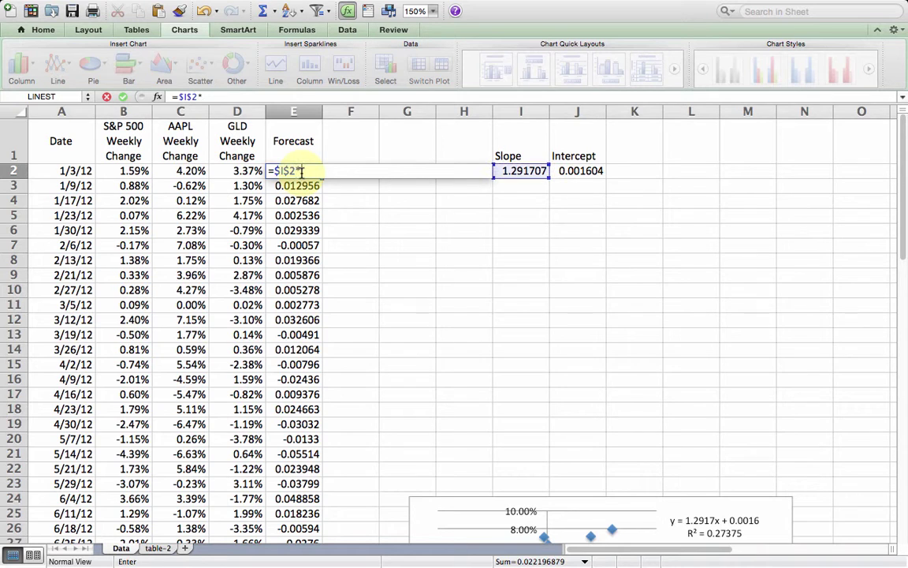
{"action": "key", "text": "Left"}
{"action": "key", "text": "Left"}
{"action": "key", "text": "Left"}
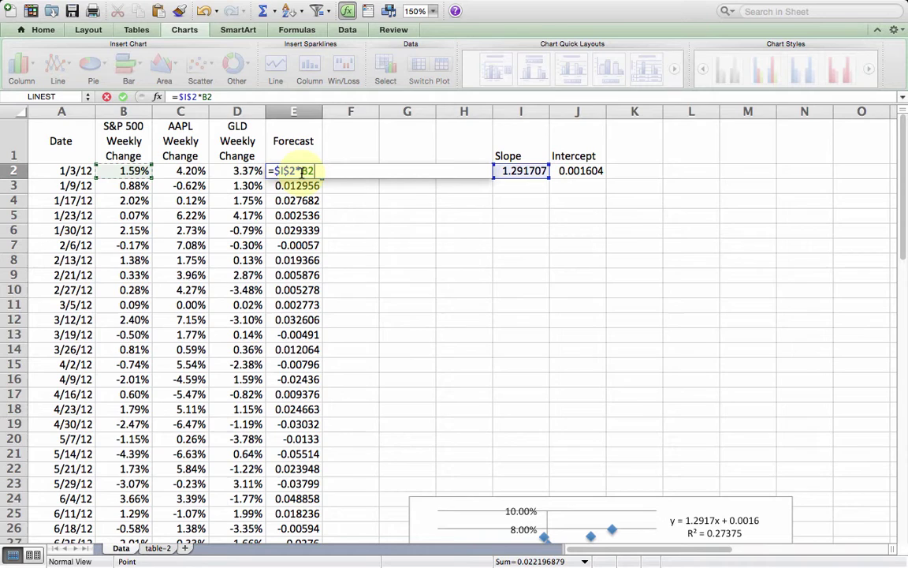
{"action": "type", "text": "+"}
{"action": "key", "text": "Right"}
{"action": "key", "text": "Right"}
{"action": "key", "text": "Right"}
{"action": "key", "text": "Right"}
{"action": "key", "text": "Right"}
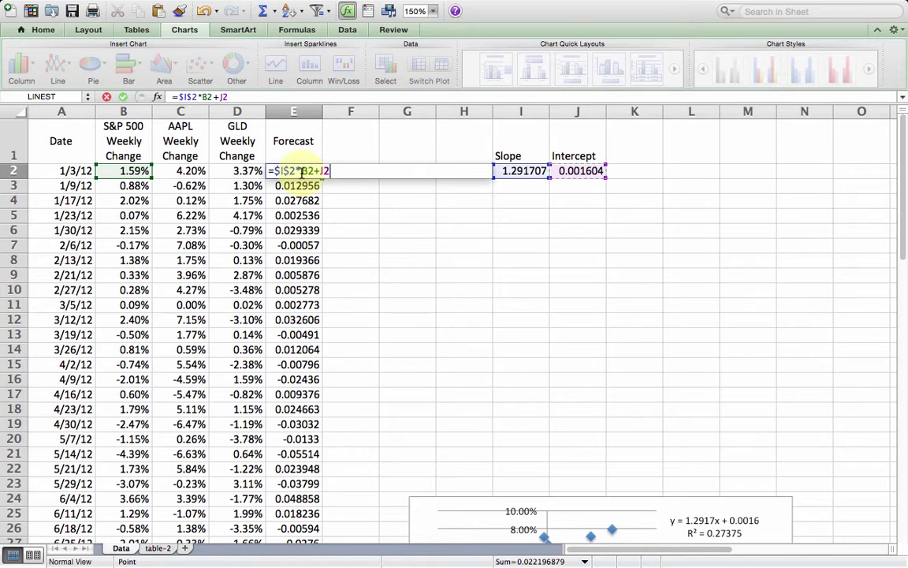
{"action": "key", "text": "Return"}
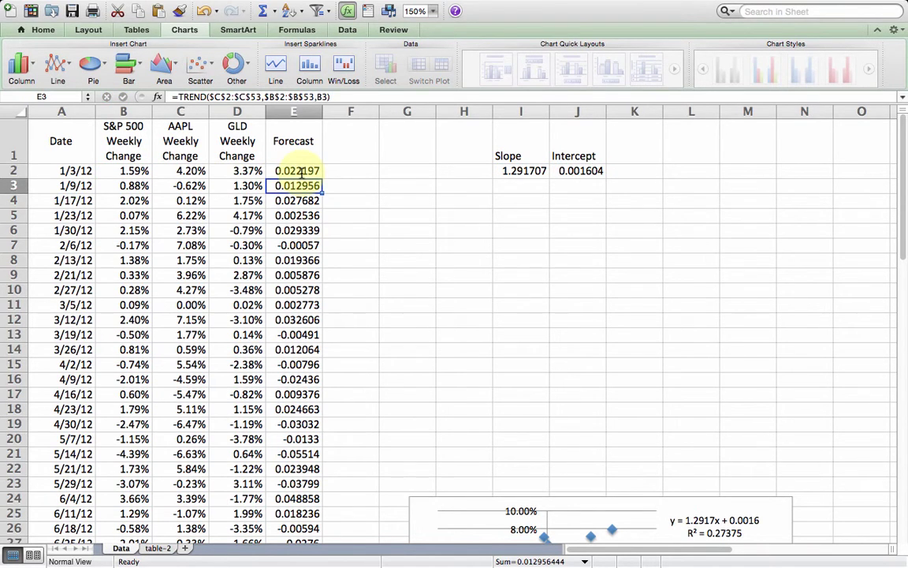
{"action": "left_click", "coordinate": [301, 173]}
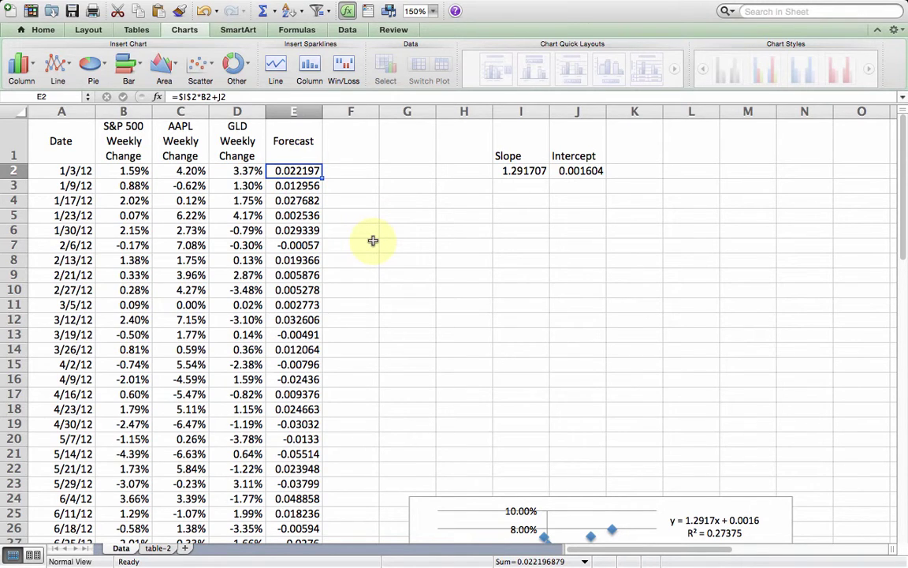
{"action": "key", "text": "Left"}
{"action": "key", "text": "Left"}
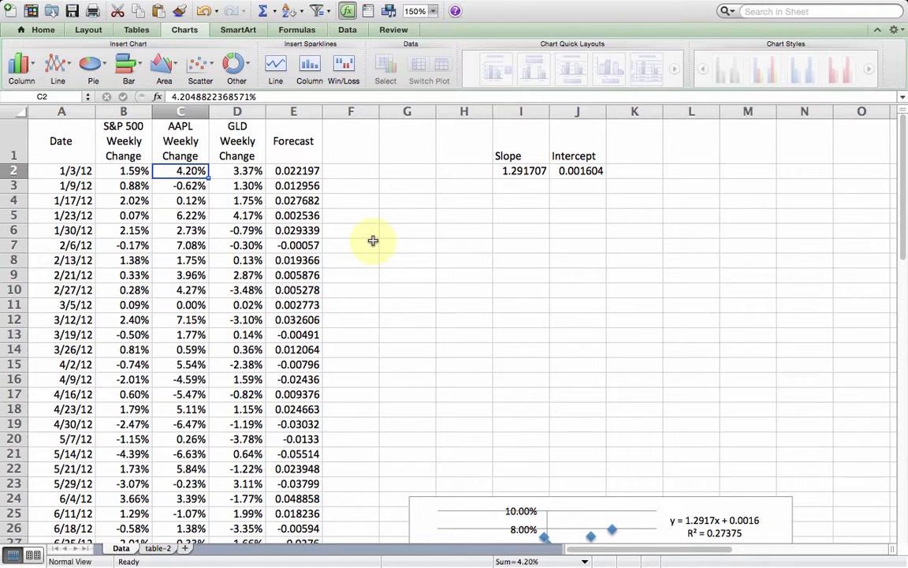
{"action": "key", "text": "Right"}
{"action": "key", "text": "Right"}
{"action": "key", "text": "Right"}
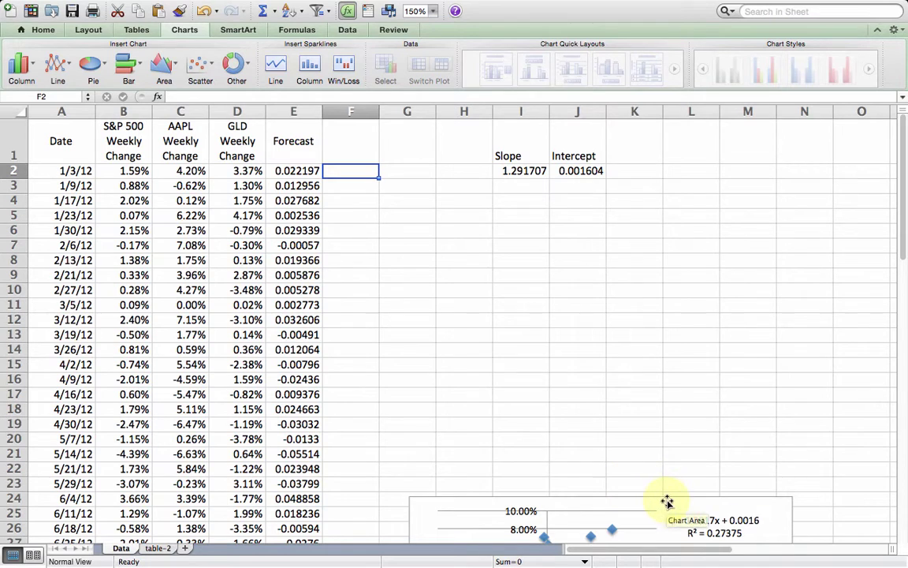
- Drag the AAPL trendline chart up beside the data table, under the slope and intercept cells
{"action": "left_click_drag", "start_coordinate": [665, 500], "coordinate": [617, 210]}
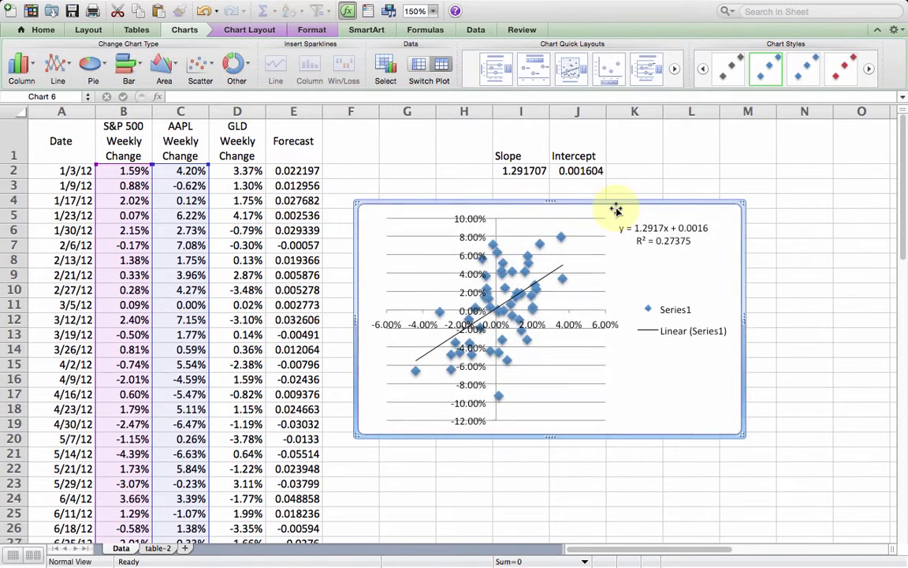